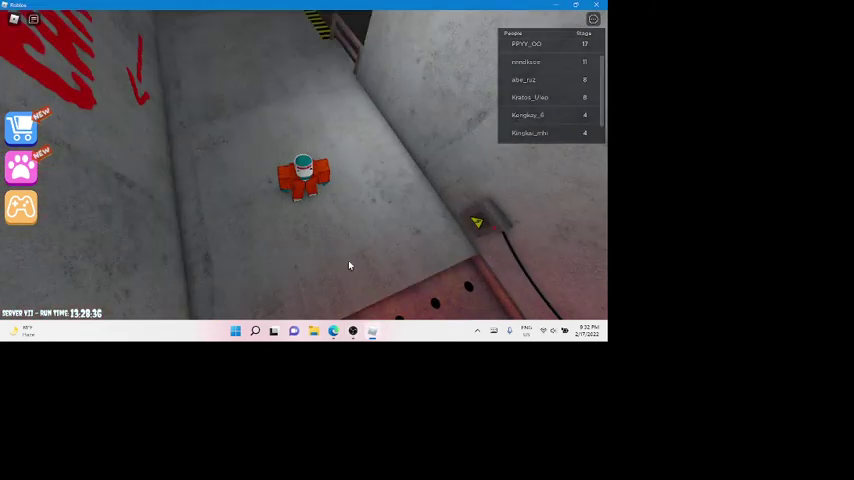
- Return to the game and walk down the CANTEEN corridor across the red laser floor
{"action": "left_click", "coordinate": [353, 331]}
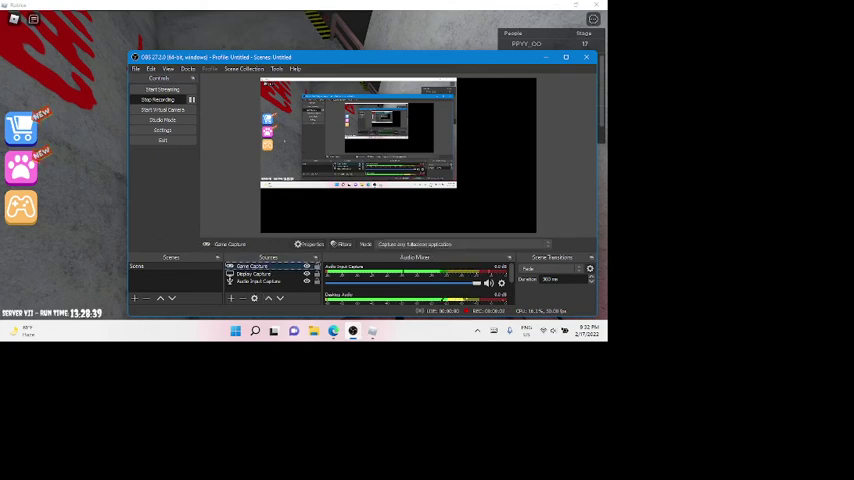
{"action": "left_click", "coordinate": [96, 192]}
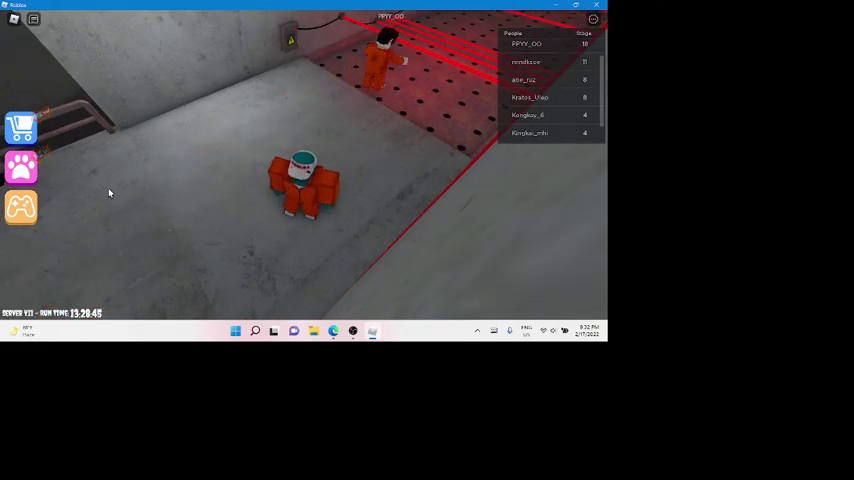
{"action": "key", "text": "w"}
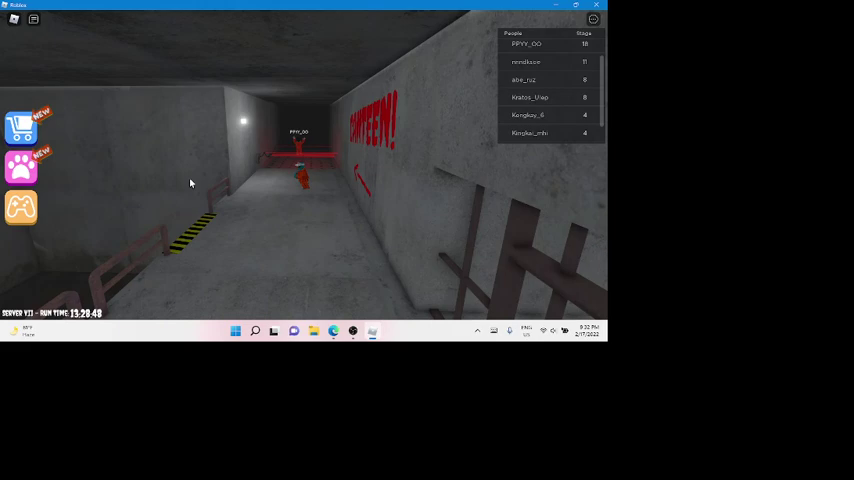
{"action": "key", "text": "w"}
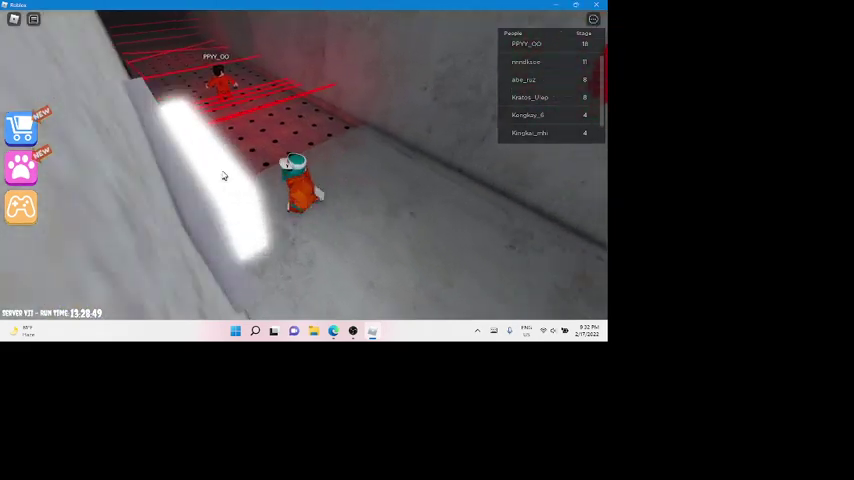
{"action": "key", "text": "Left"}
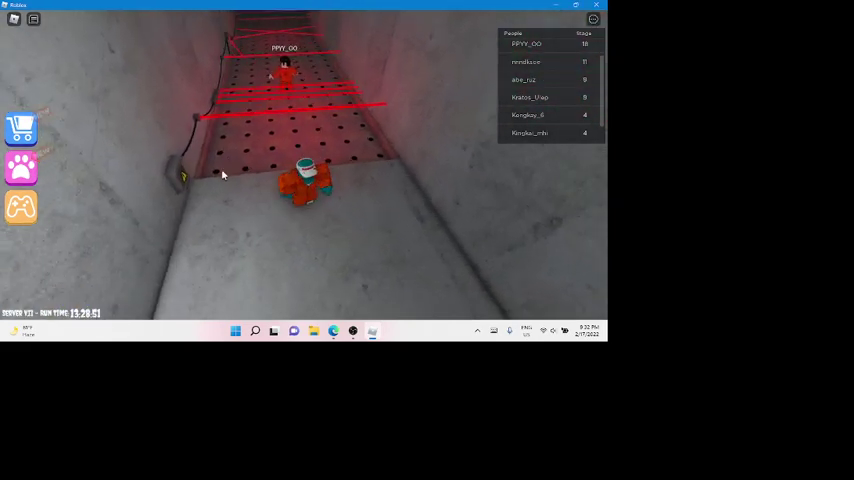
{"action": "key", "text": "w"}
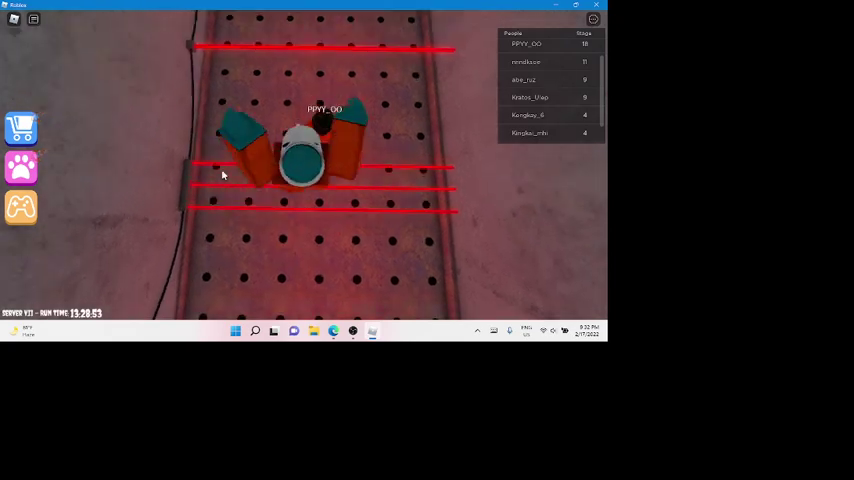
{"action": "key", "text": "w"}
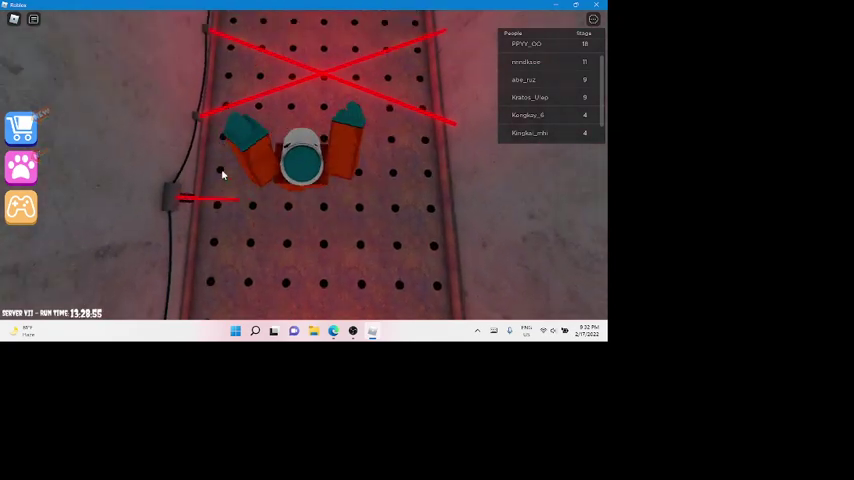
{"action": "key", "text": "w"}
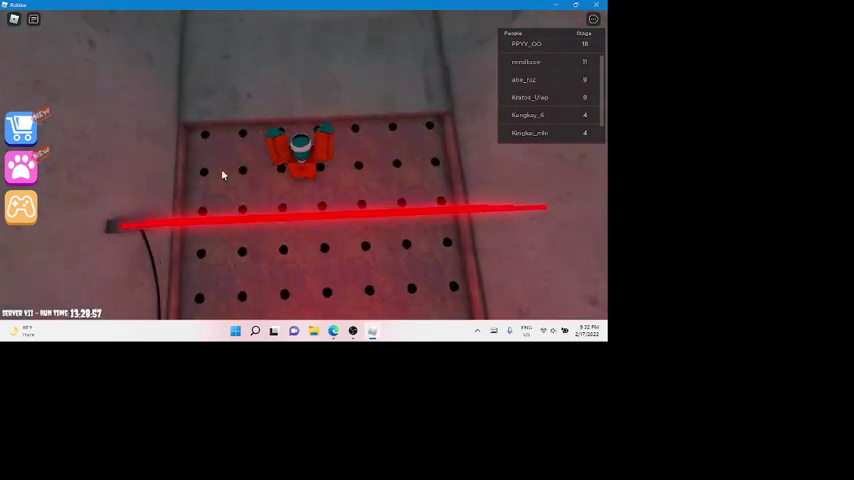
{"action": "key", "text": "w"}
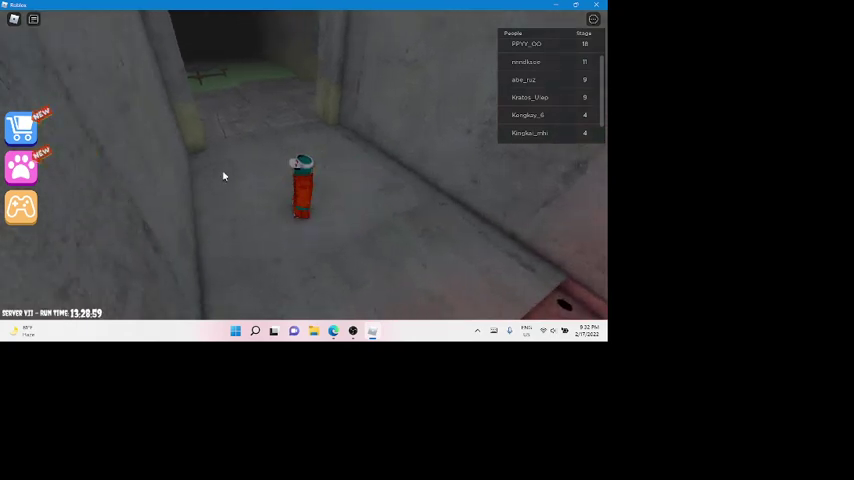
- Cross the grey room onto the green floor and jump toward the canteen table
{"action": "key", "text": "w"}
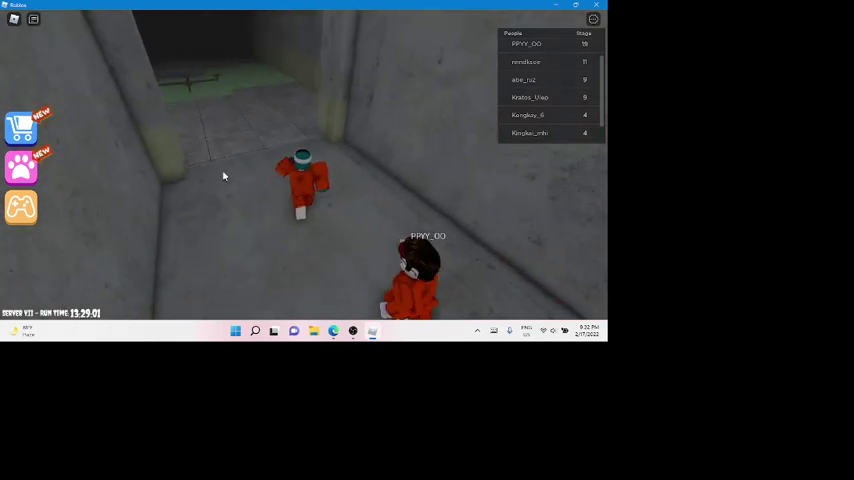
{"action": "key", "text": "w"}
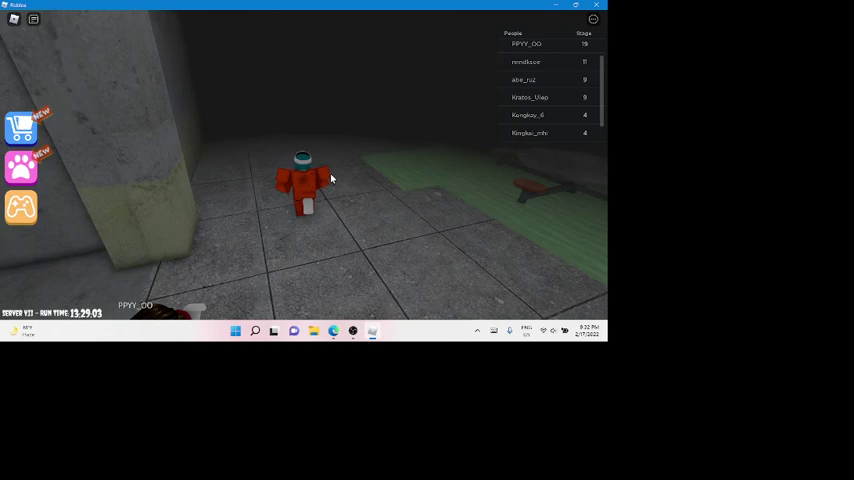
{"action": "key", "text": "w"}
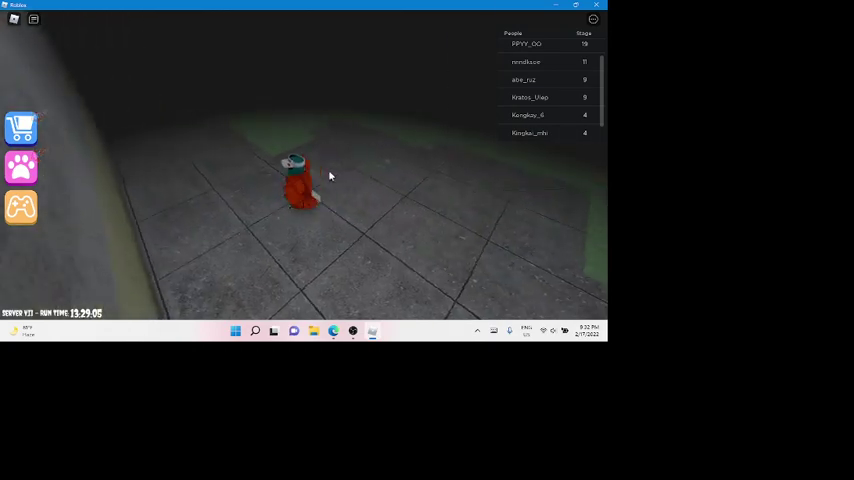
{"action": "key", "text": "w"}
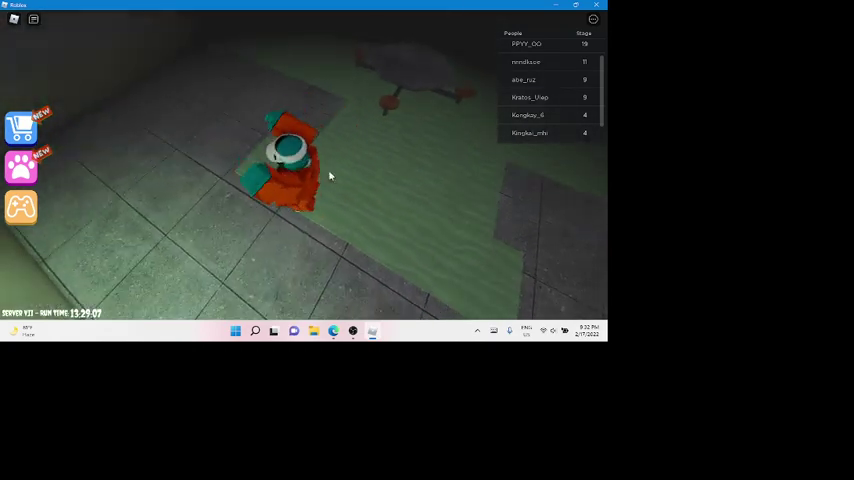
{"action": "key", "text": "w"}
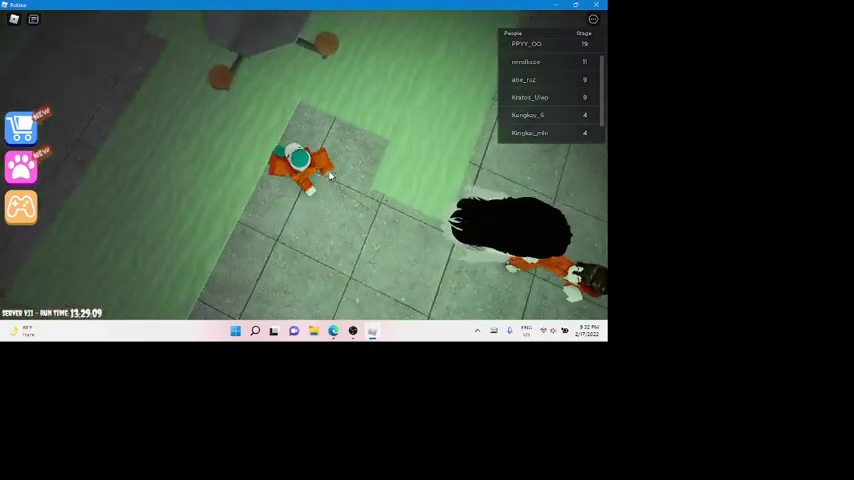
{"action": "key", "text": "space"}
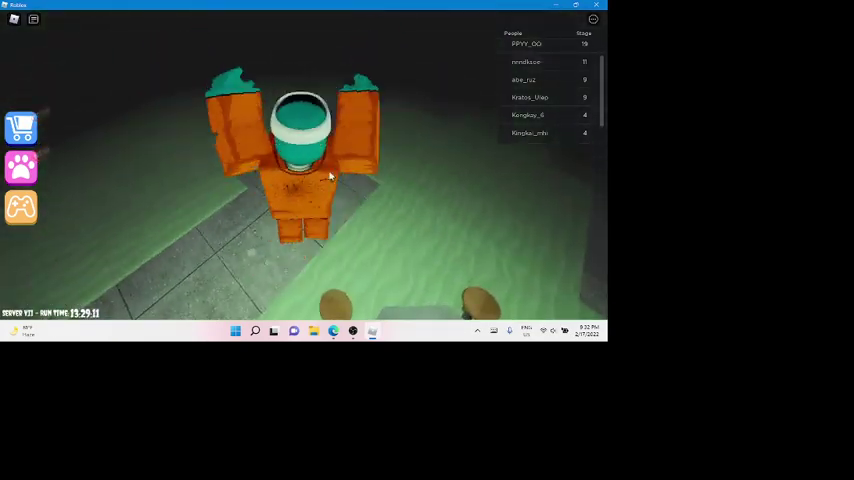
{"action": "key", "text": "space"}
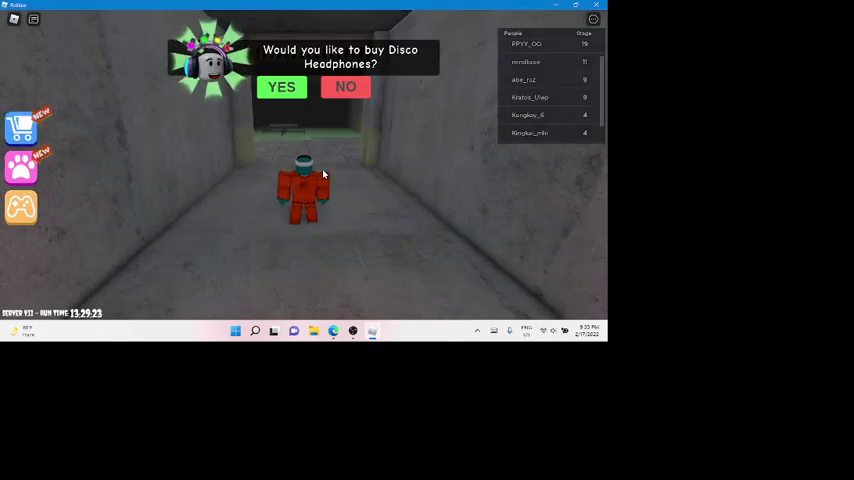
- Decline the Disco Headphones and move along the grey tiled path
{"action": "left_click", "coordinate": [362, 88]}
{"action": "key", "text": "w"}
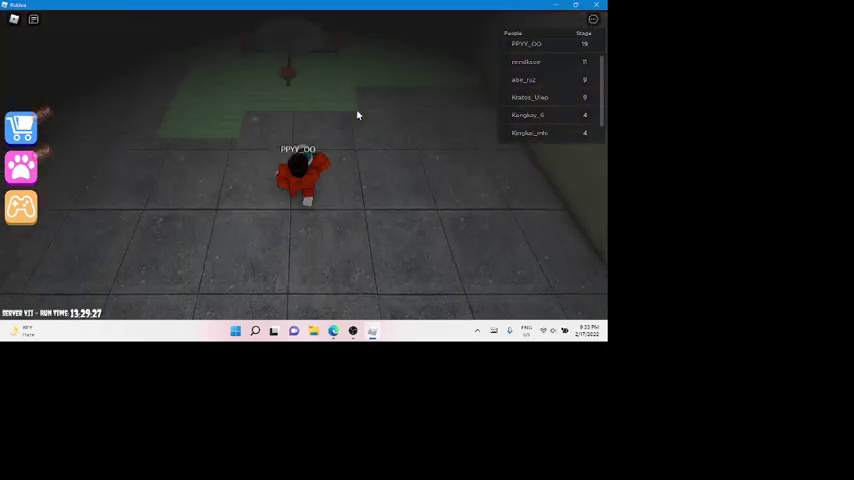
{"action": "key", "text": "w"}
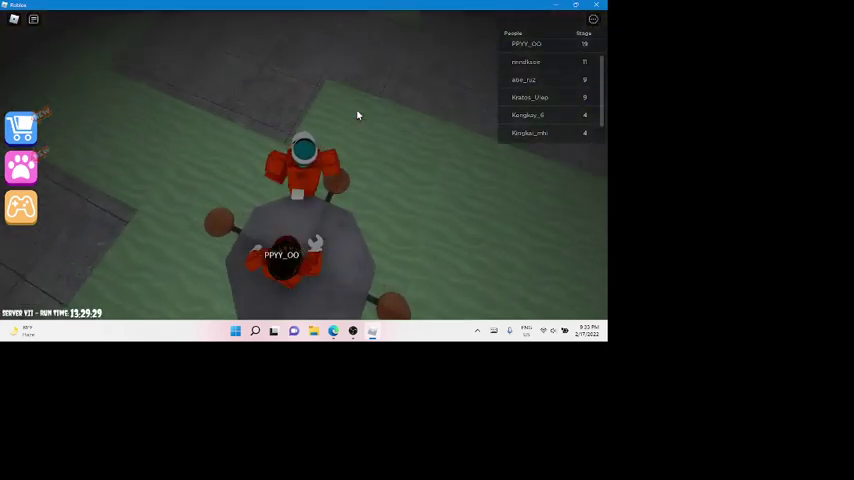
{"action": "key", "text": "space"}
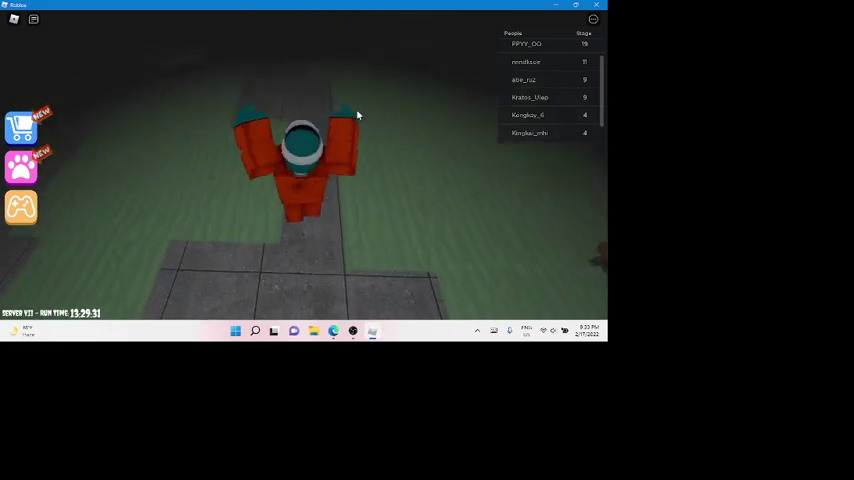
{"action": "key", "text": "w"}
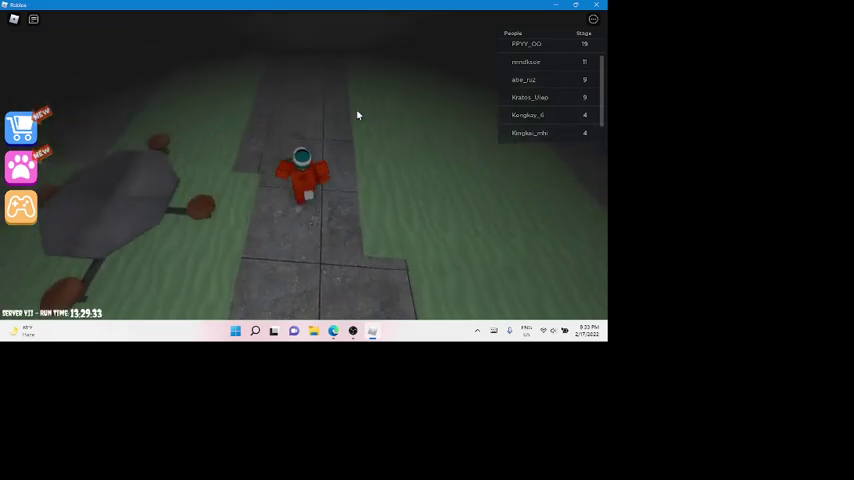
- Jump across the green floor into the grey corridor
{"action": "key", "text": "w"}
{"action": "key", "text": "space"}
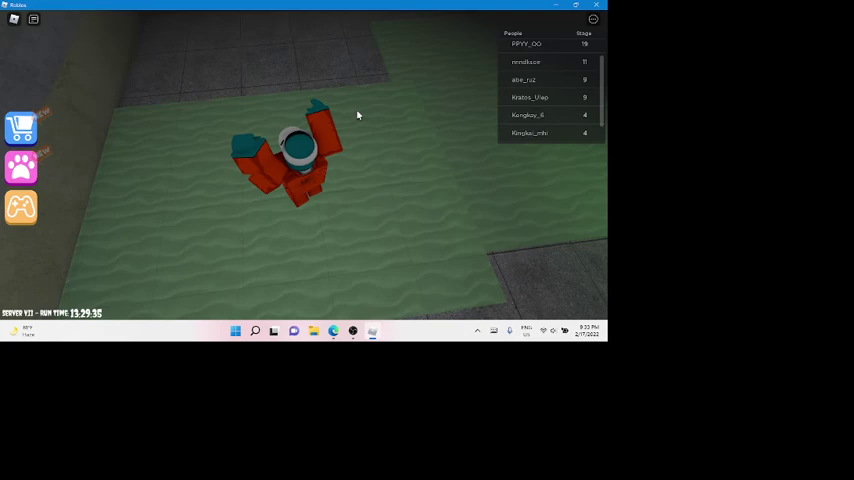
{"action": "key", "text": "space"}
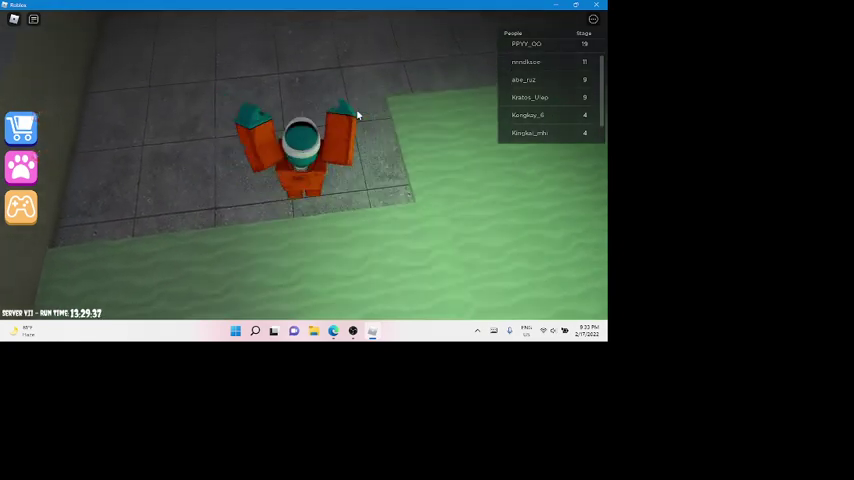
{"action": "key", "text": "w"}
{"action": "key", "text": "space"}
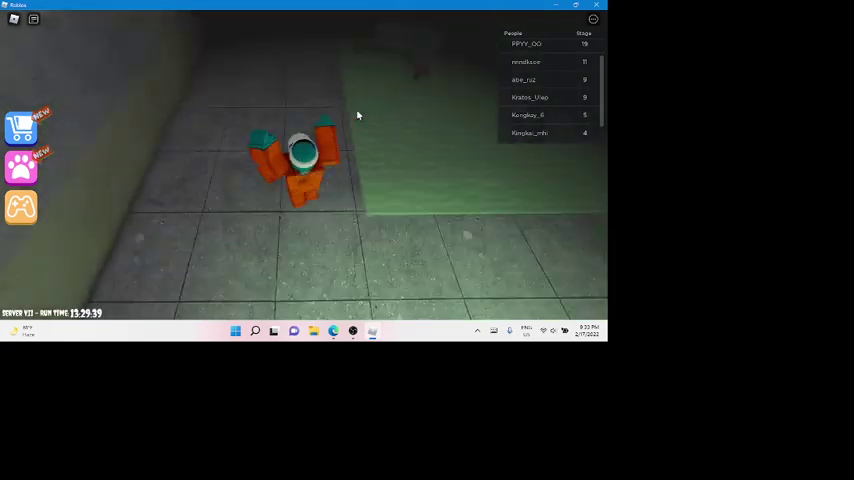
{"action": "key", "text": "a"}
- Walk past the chain-link wall and through the dark corridor into the next room
{"action": "key", "text": "w"}
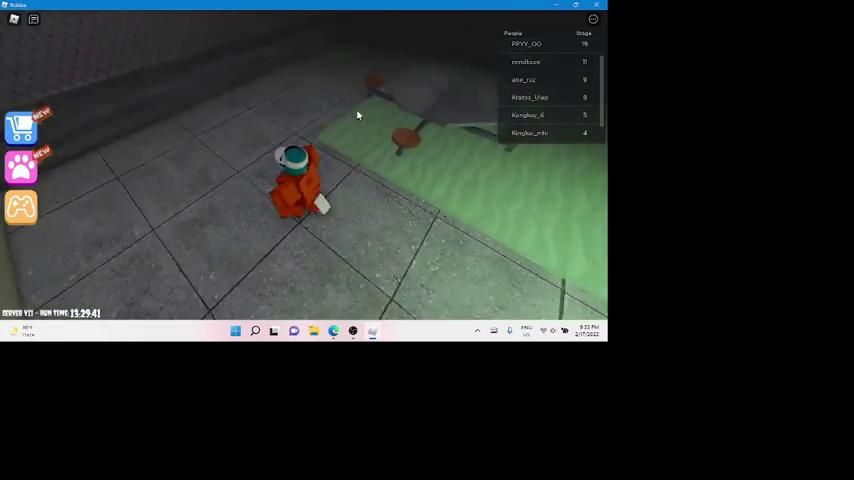
{"action": "key", "text": "a"}
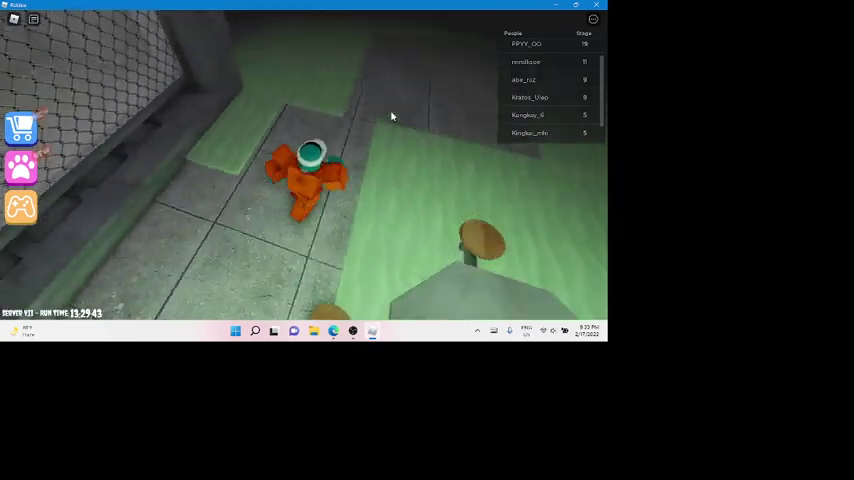
{"action": "key", "text": "w"}
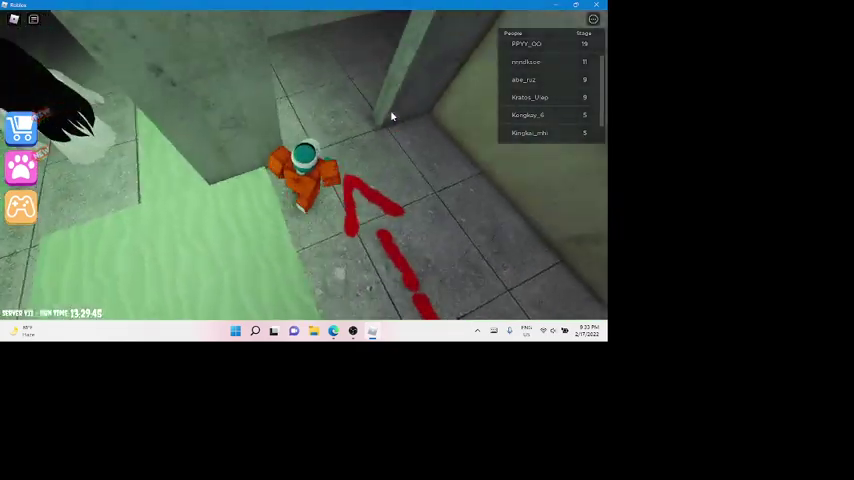
{"action": "key", "text": "space"}
{"action": "key", "text": "w"}
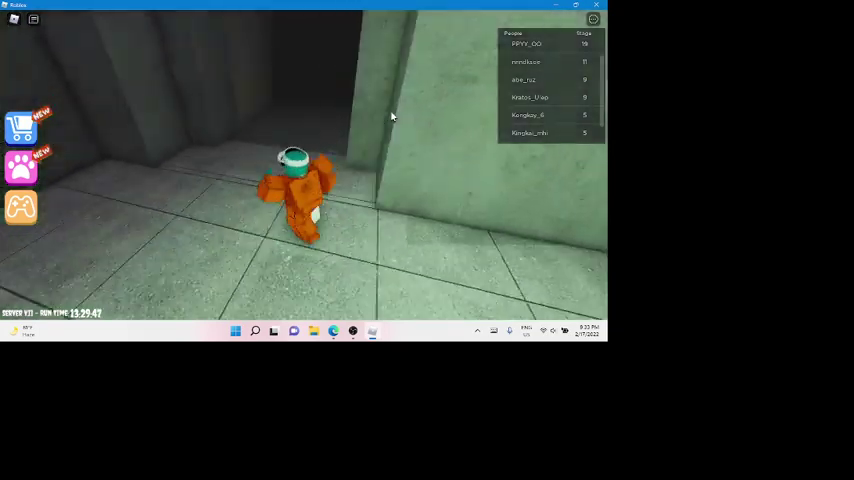
{"action": "key", "text": "w"}
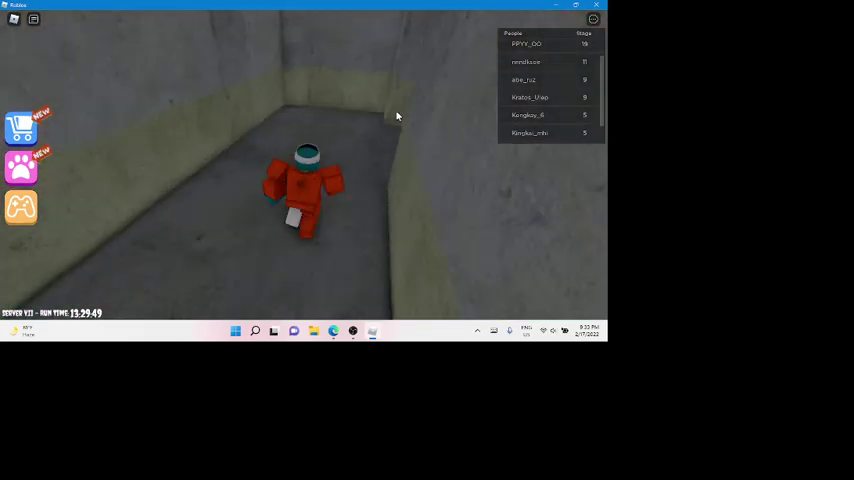
- Turn around by the cell bars and run the prisoner down the corridor
{"action": "key", "text": "s"}
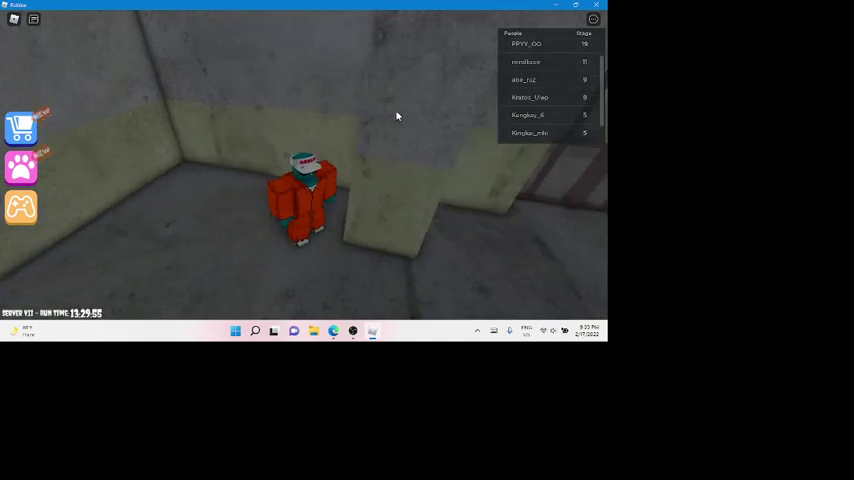
{"action": "key", "text": "a"}
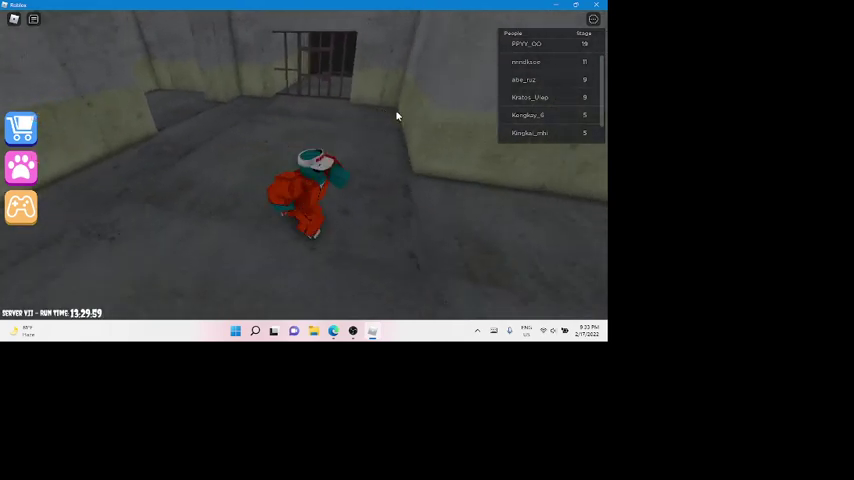
{"action": "key", "text": "w"}
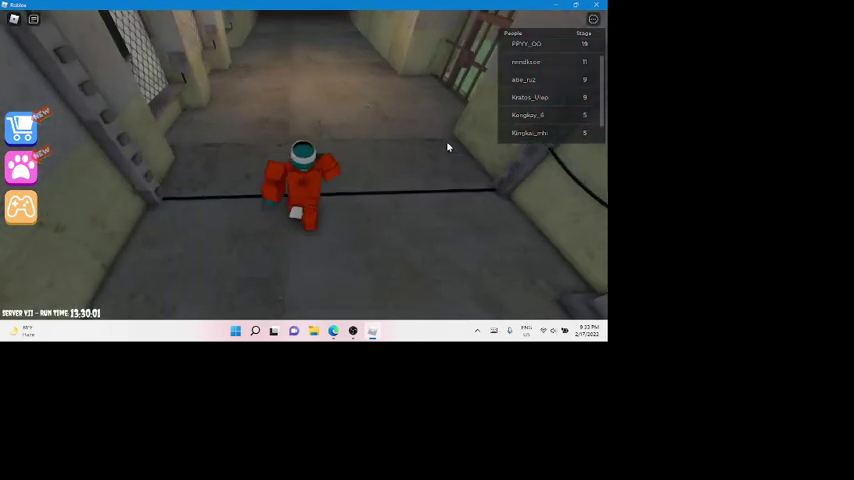
{"action": "key", "text": "w"}
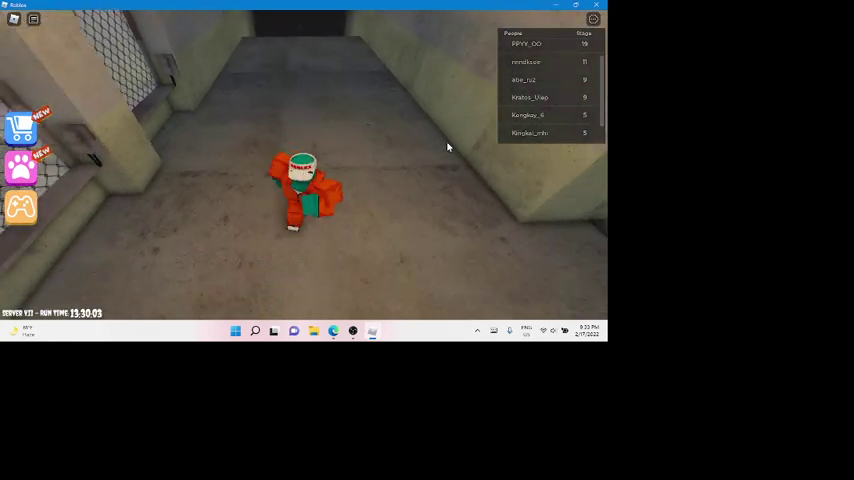
- Pull the corridor lever, then head back past the barred cell into the next corridor
{"action": "key", "text": "w"}
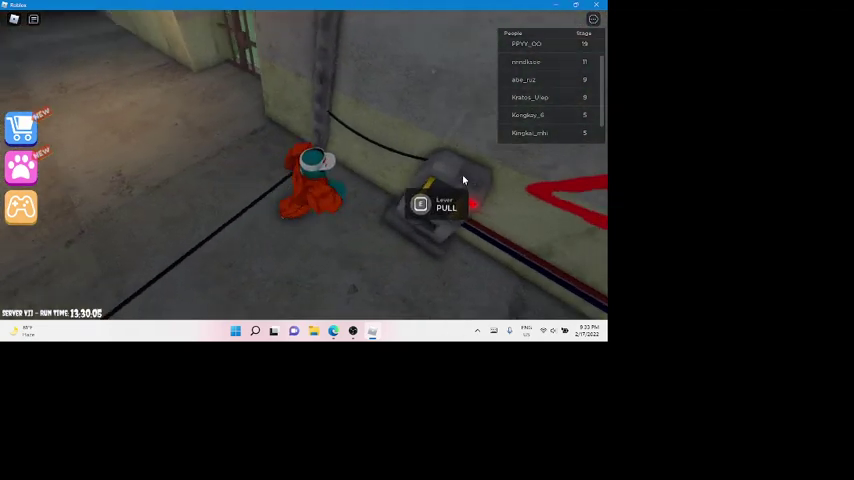
{"action": "key", "text": "e"}
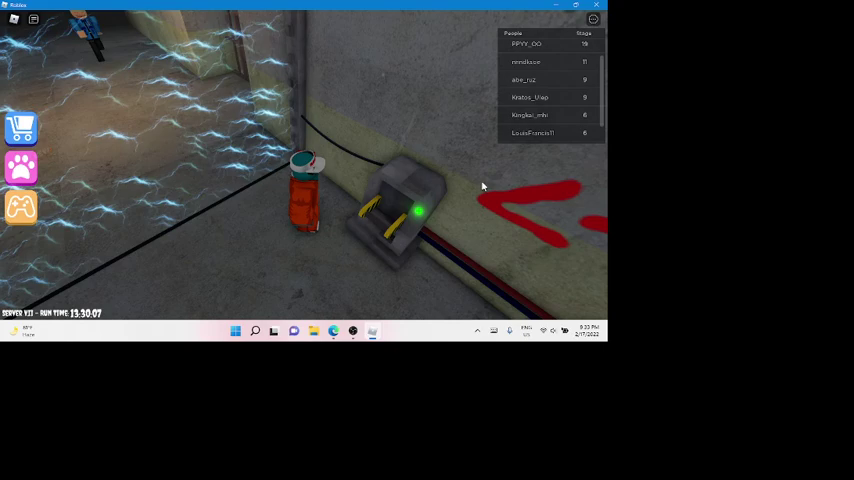
{"action": "key", "text": "s"}
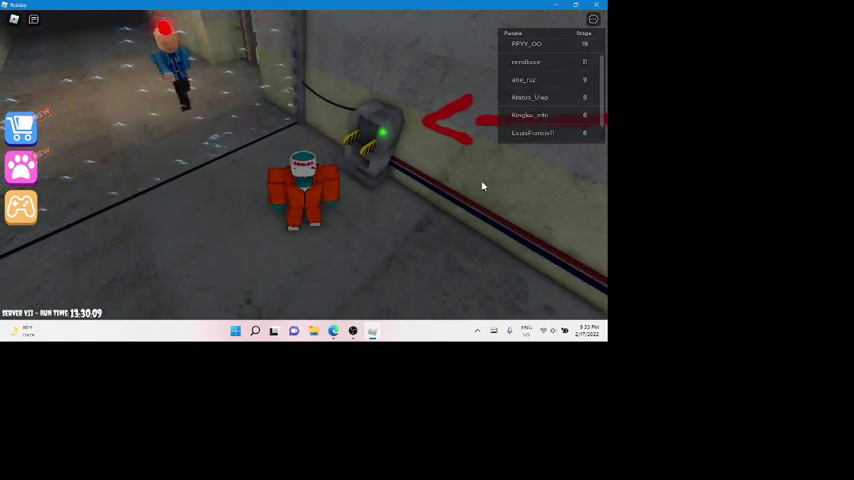
{"action": "key", "text": "a"}
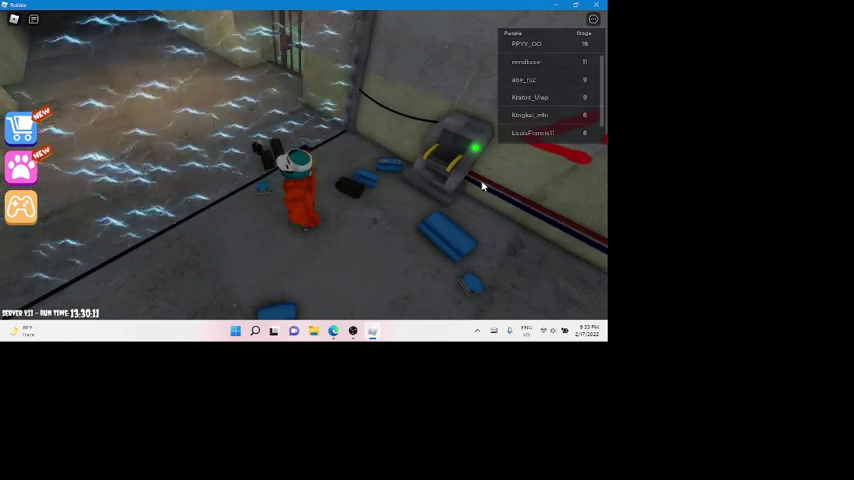
{"action": "key", "text": "s"}
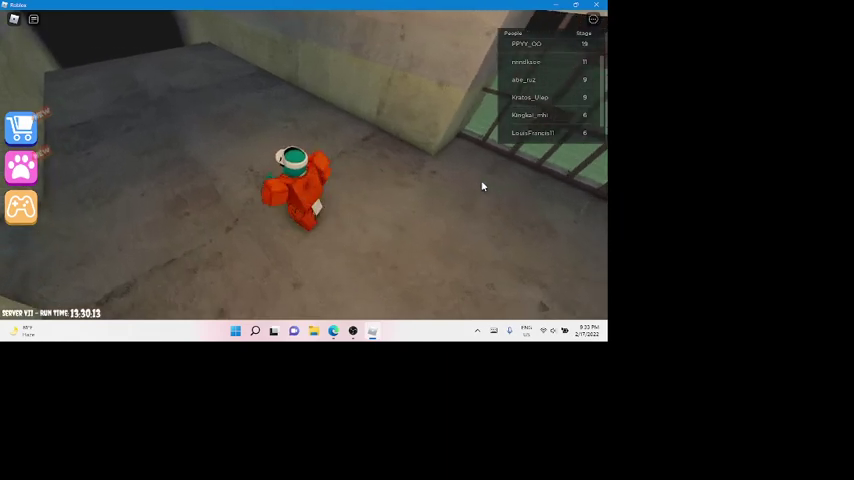
{"action": "key", "text": "s"}
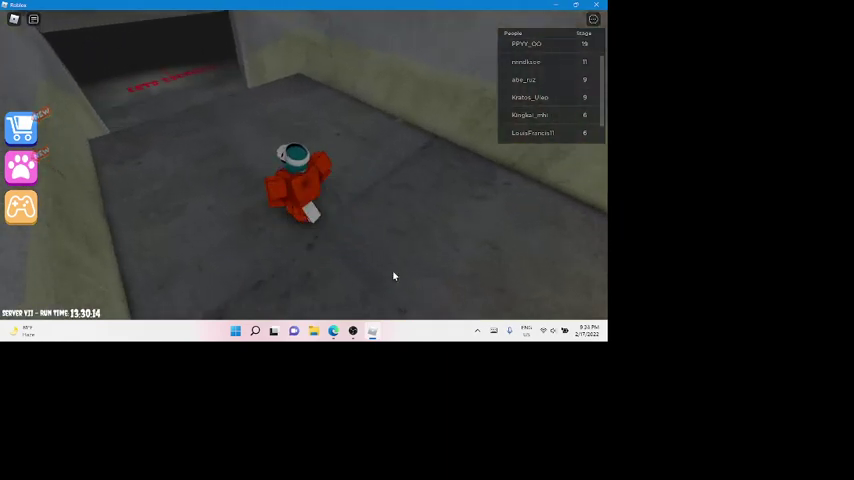
{"action": "key", "text": "s"}
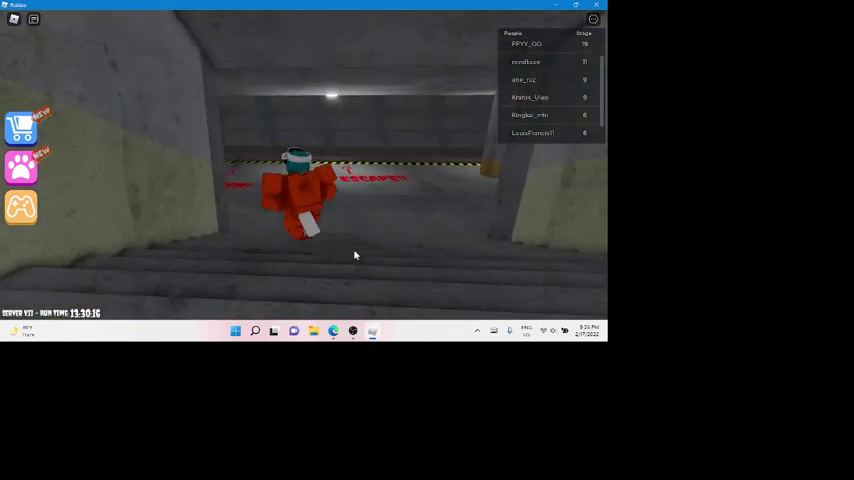
- Pass the RESPAWN marking along the striped corridor into the small metal room
{"action": "key", "text": "w"}
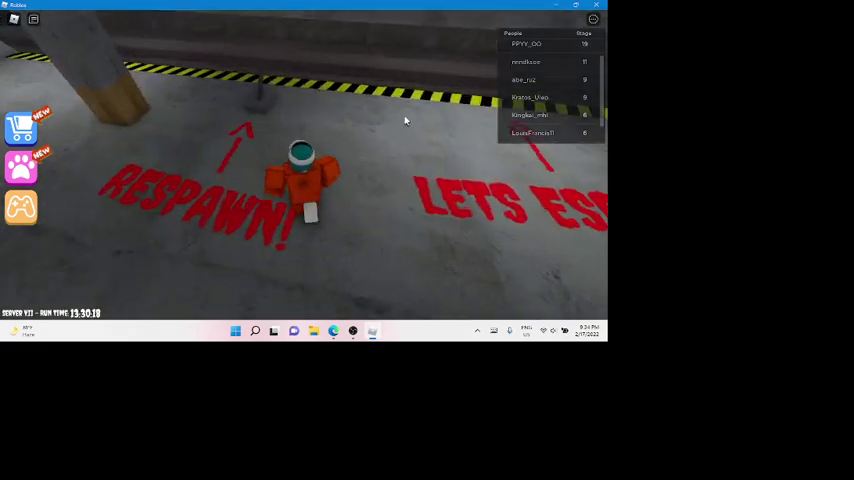
{"action": "key", "text": "w"}
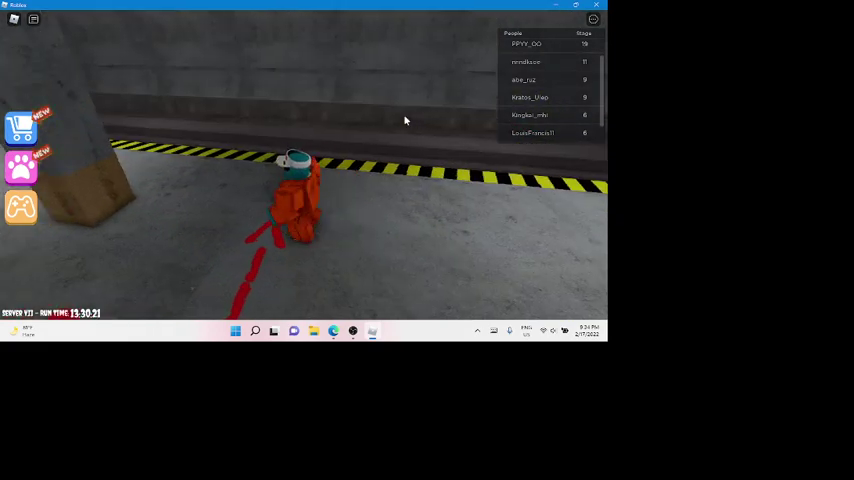
{"action": "key", "text": "a"}
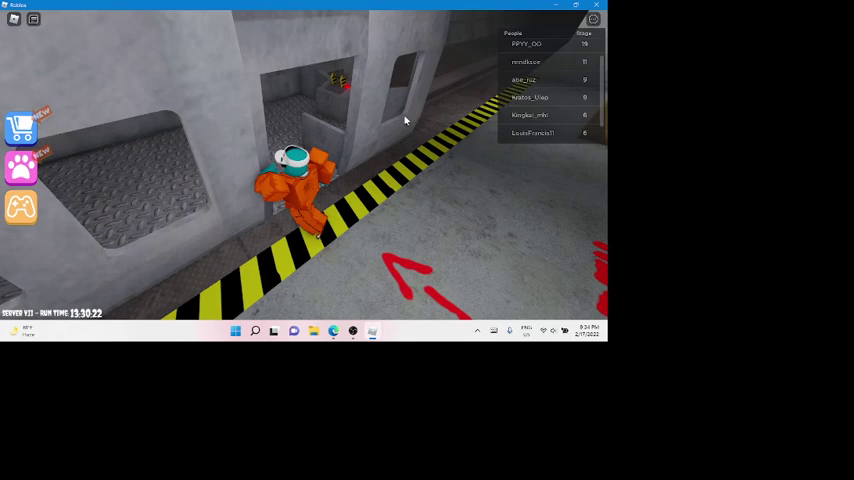
{"action": "key", "text": "w"}
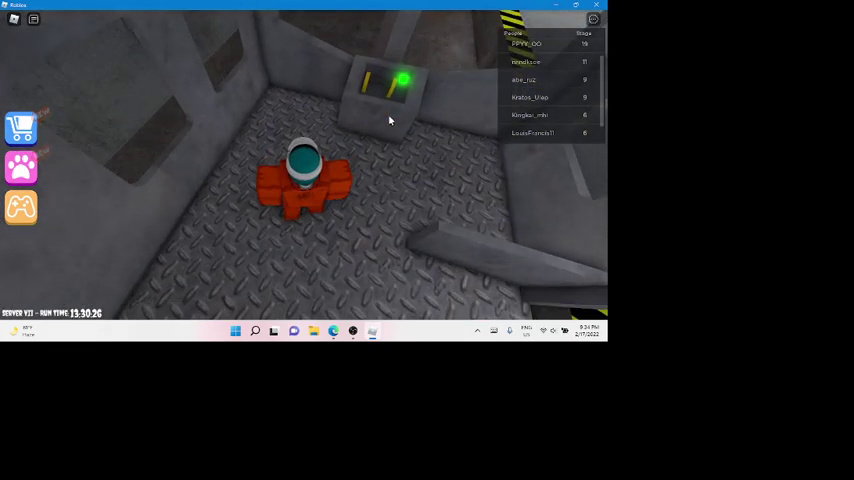
- Move around inside the metal room as it rises
{"action": "key", "text": "s"}
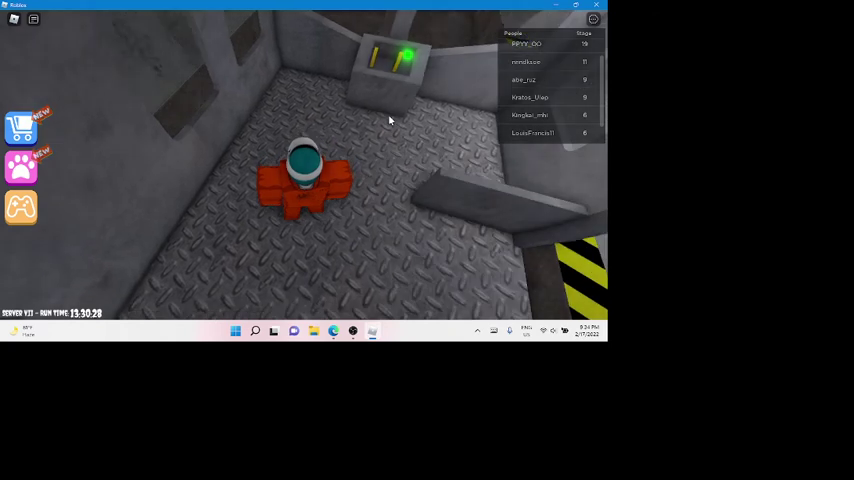
{"action": "key", "text": "s"}
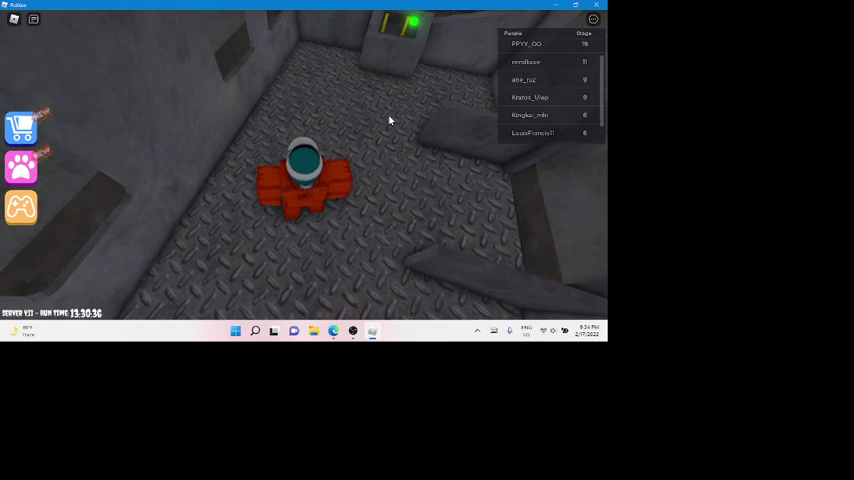
{"action": "key", "text": "w"}
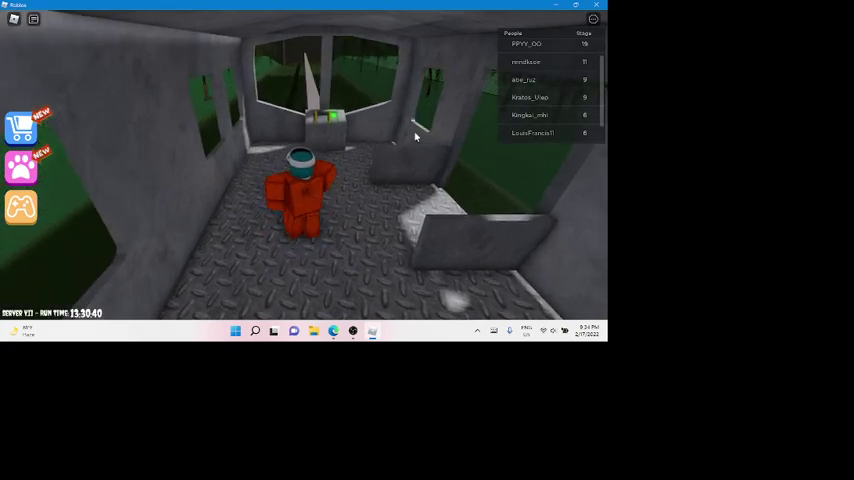
{"action": "key", "text": "w"}
{"action": "key", "text": "w"}
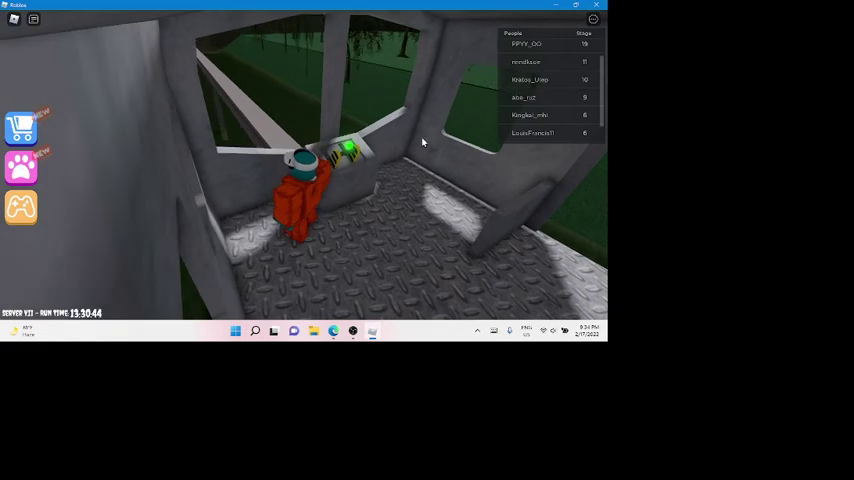
- Move around the green-lit console and window in the watchtower
{"action": "key", "text": "s"}
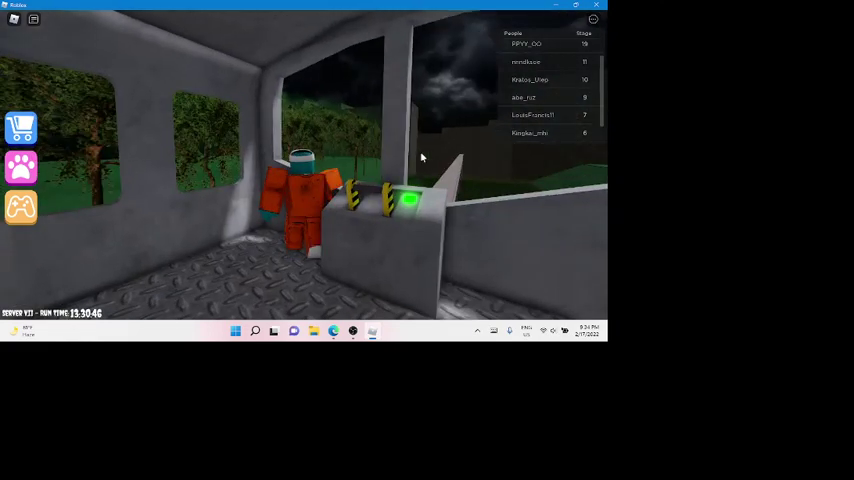
{"action": "key", "text": "w"}
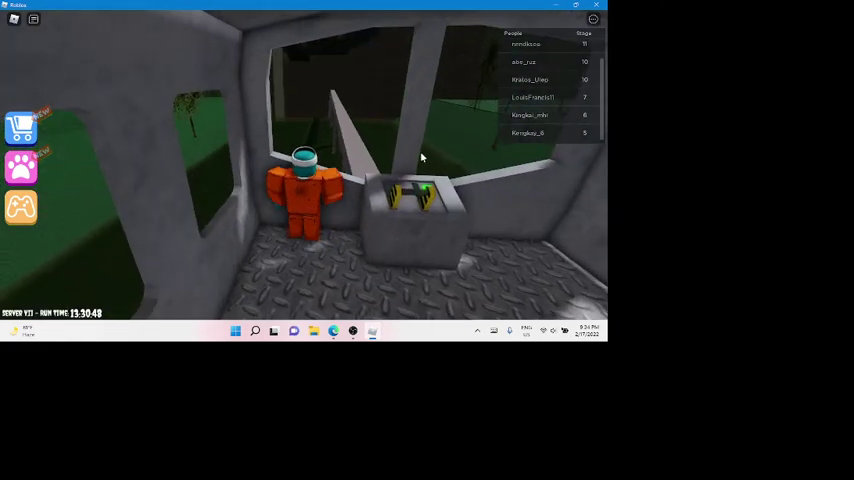
{"action": "key", "text": "d"}
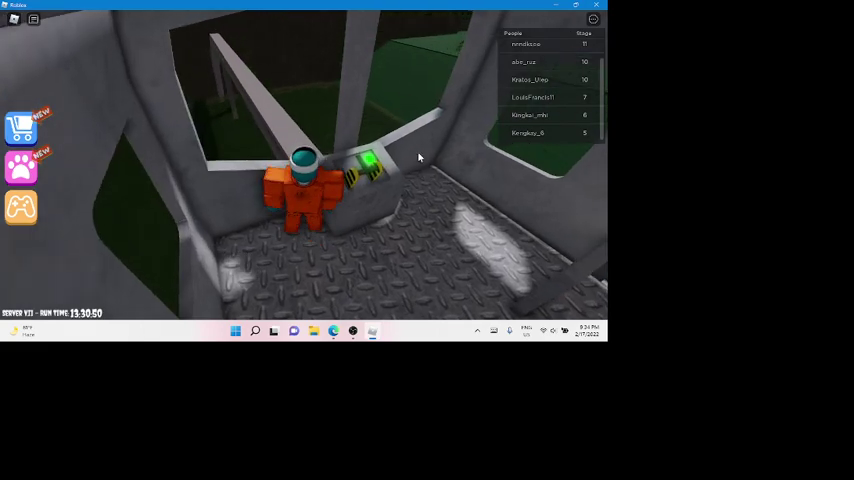
{"action": "key", "text": "a"}
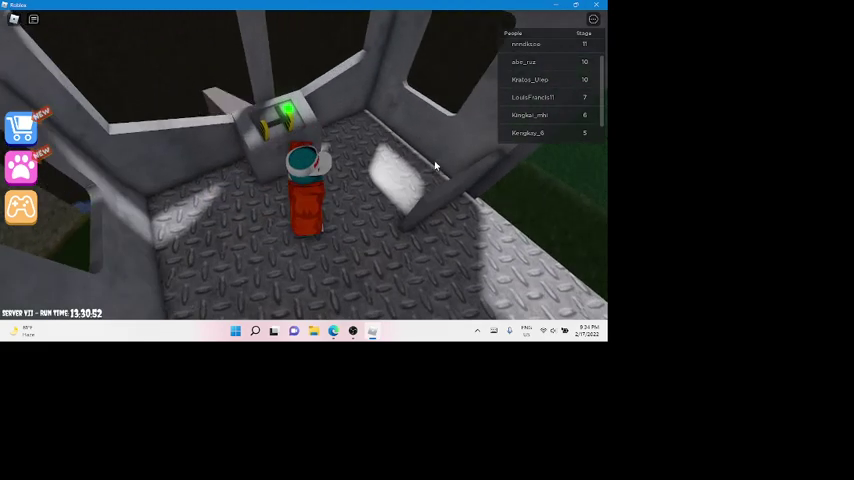
{"action": "key", "text": "d"}
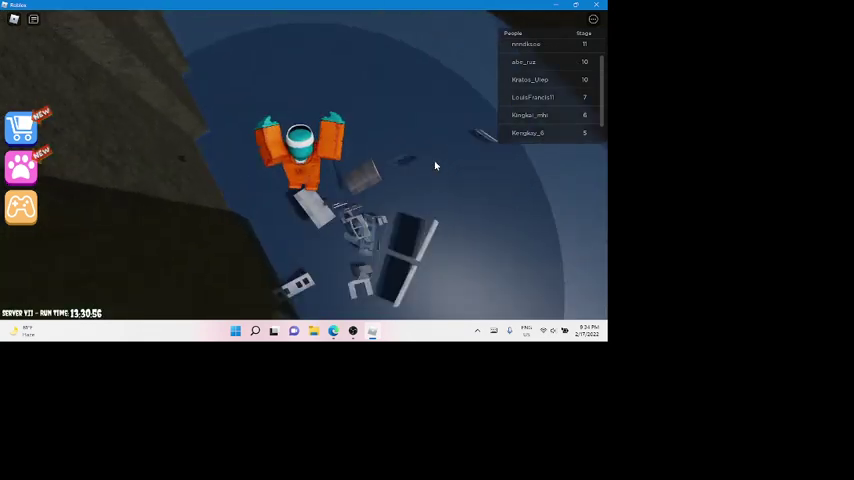
- Run across the blue floor and grass, past the trophy and brick walls, to the coloured pads
{"action": "key", "text": "w"}
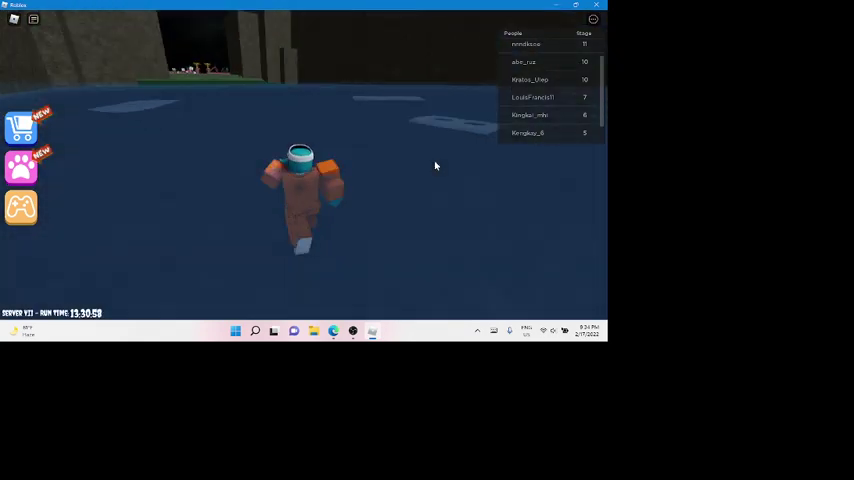
{"action": "key", "text": "w"}
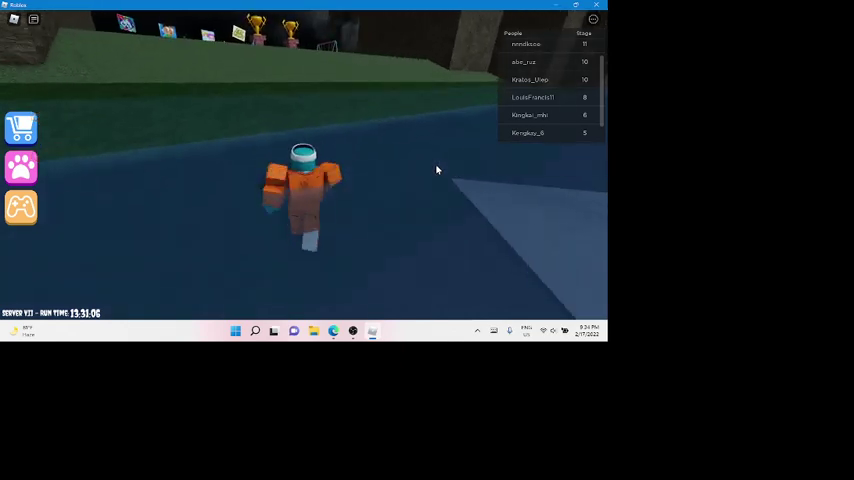
{"action": "key", "text": "w"}
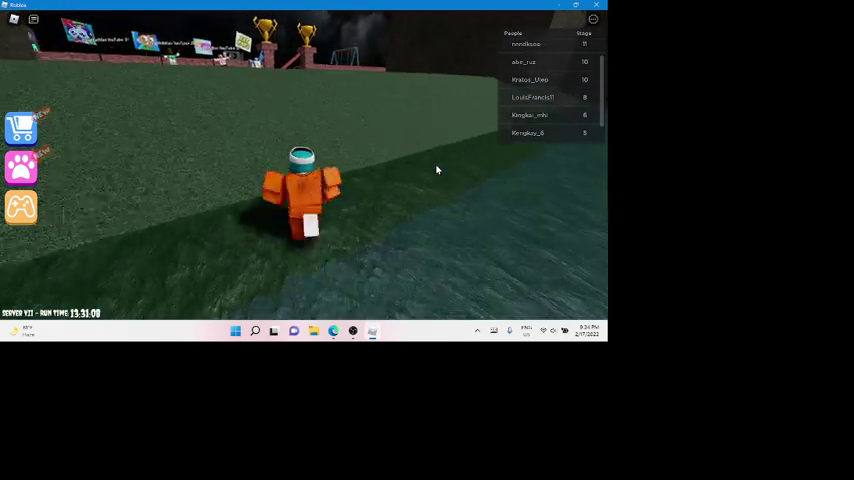
{"action": "key", "text": "s"}
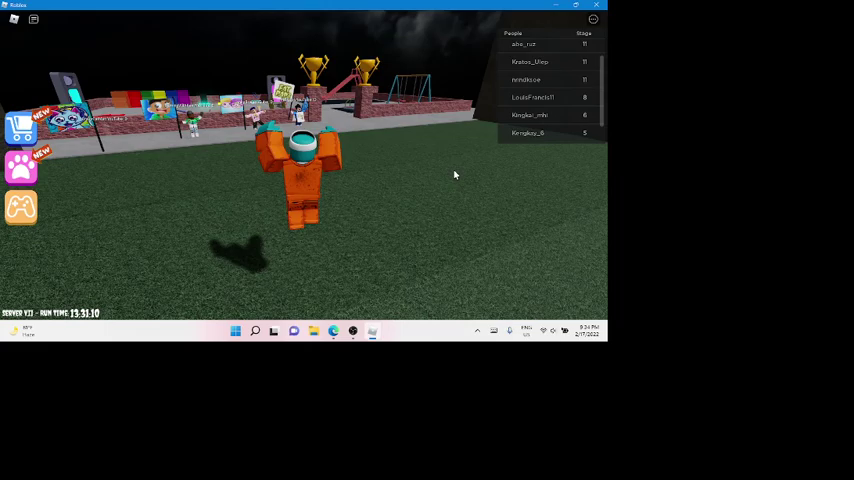
{"action": "key", "text": "w"}
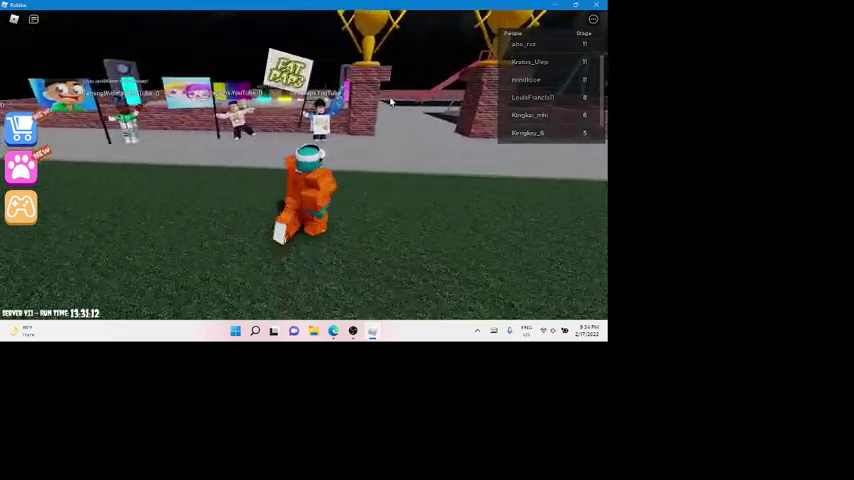
{"action": "key", "text": "w"}
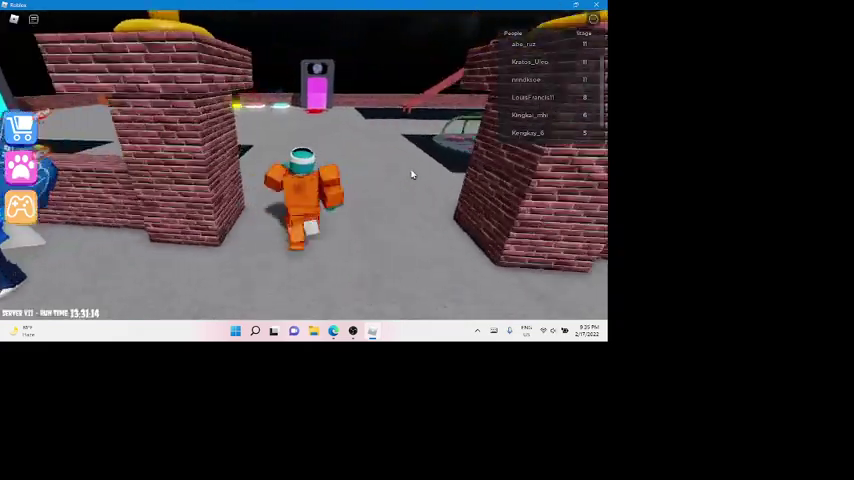
{"action": "key", "text": "w"}
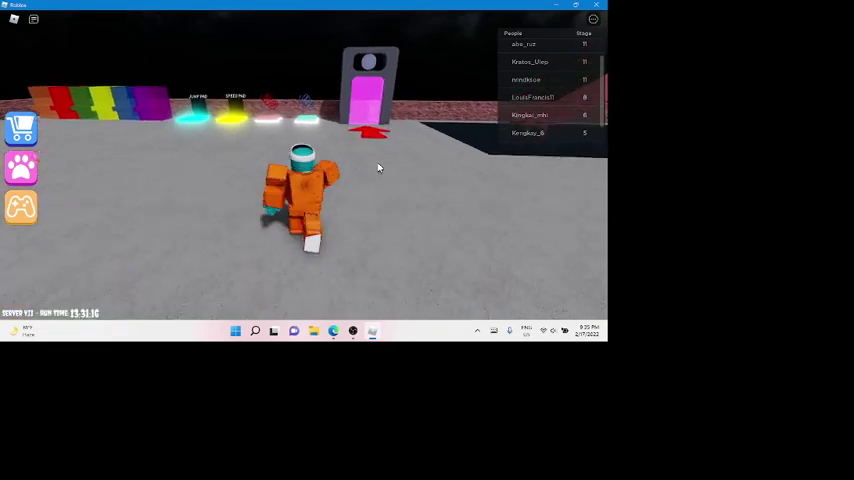
{"action": "key", "text": "w"}
{"action": "key", "text": "Left"}
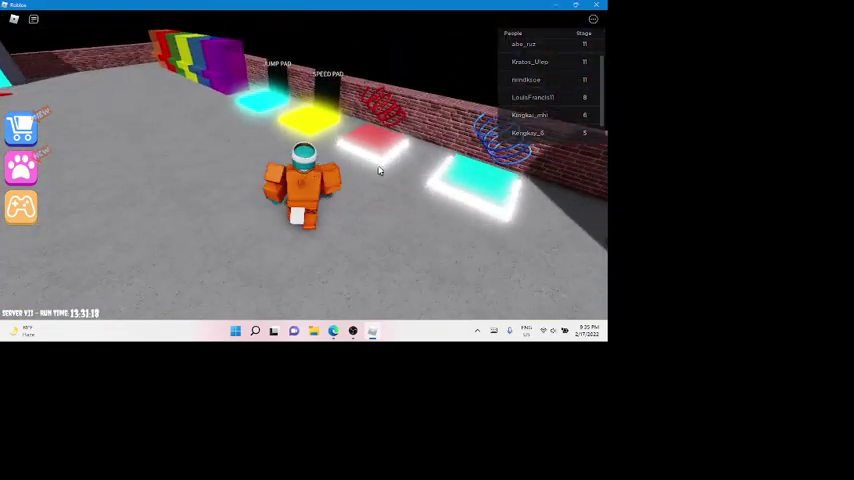
- Jump onto the coloured blocks with slot 1 equipped and decline the Boom Boomerang
{"action": "key", "text": "w"}
{"action": "key", "text": "space"}
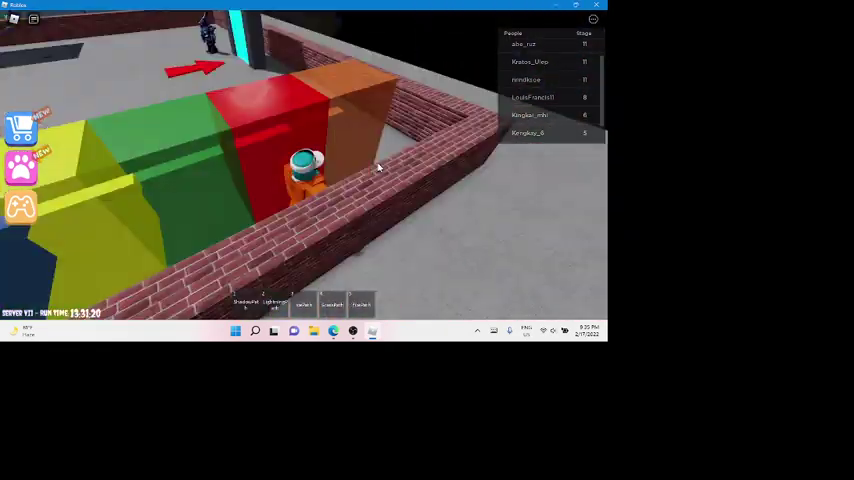
{"action": "key", "text": "1"}
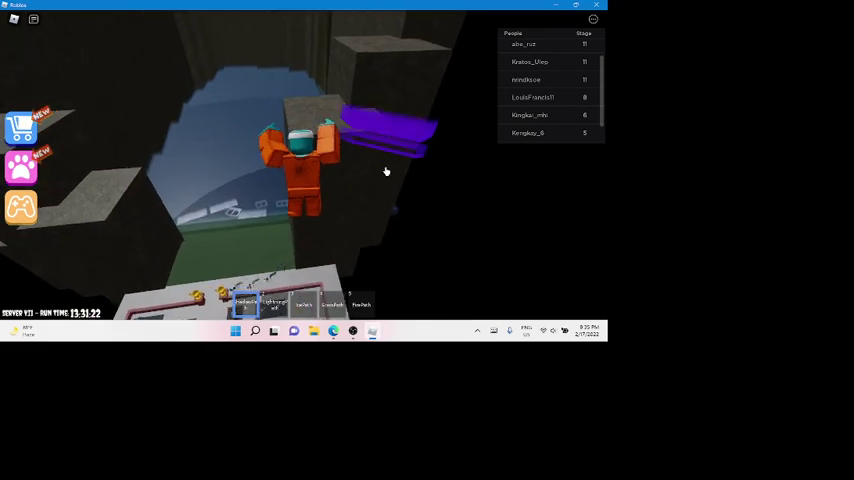
{"action": "key", "text": "space"}
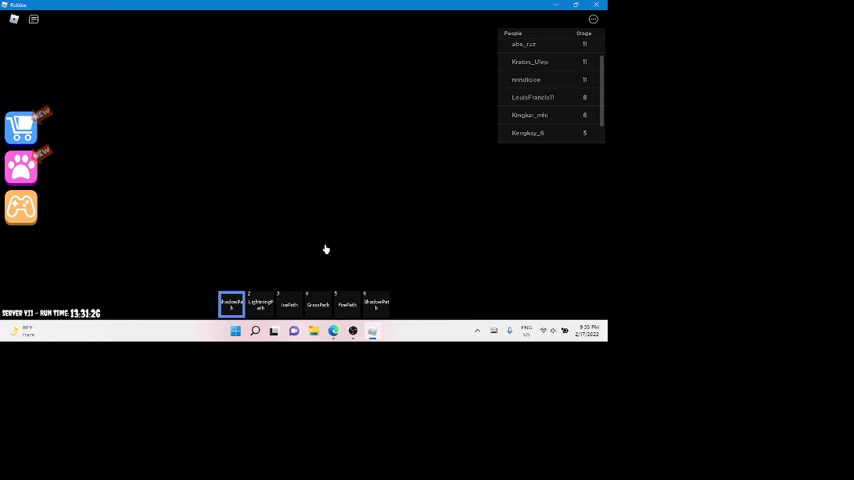
{"action": "left_click", "coordinate": [354, 88]}
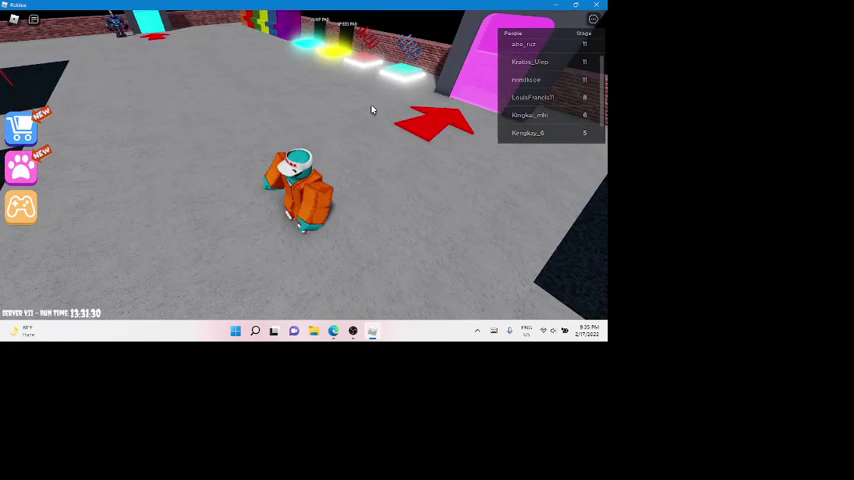
- Run past the speed pads, equip slot 2, and jump up the dark shaft
{"action": "key", "text": "w"}
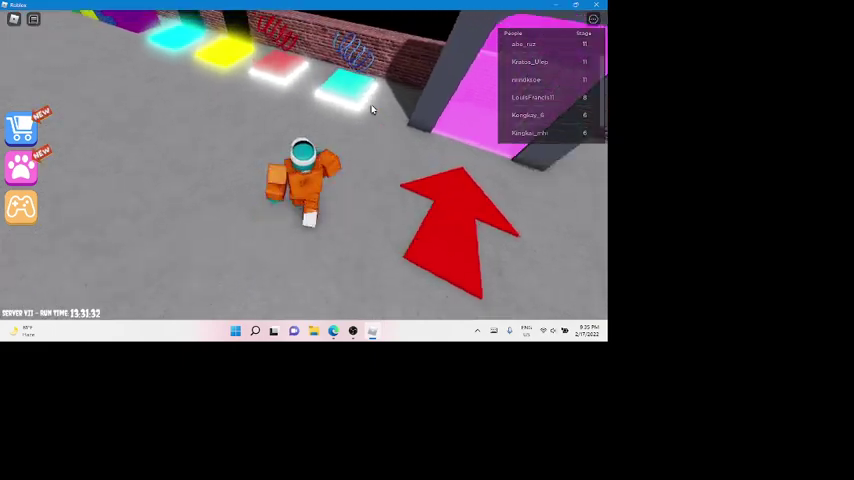
{"action": "key", "text": "w"}
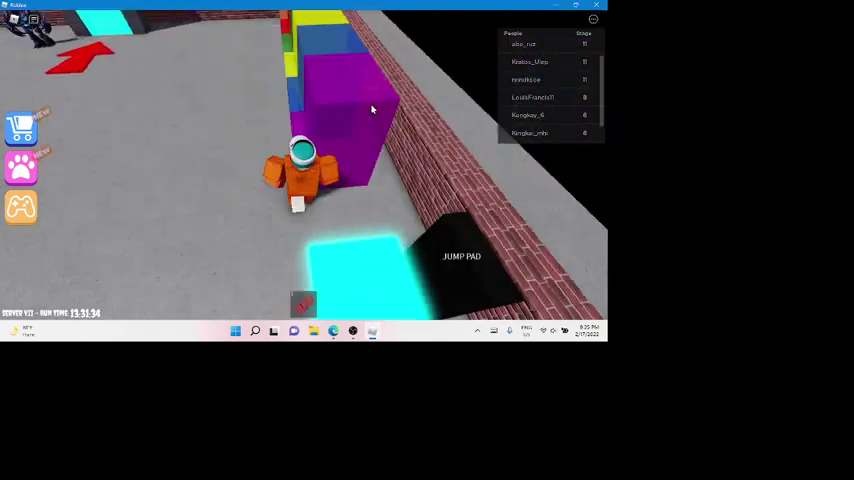
{"action": "key", "text": "2"}
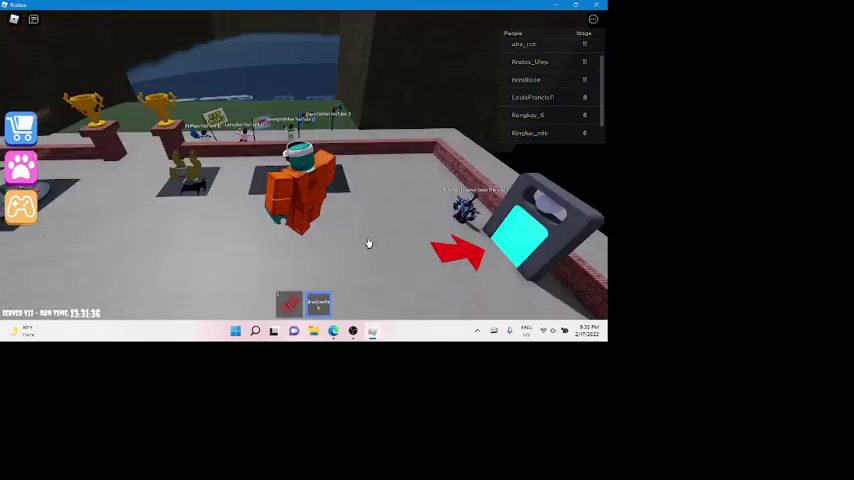
{"action": "key", "text": "space"}
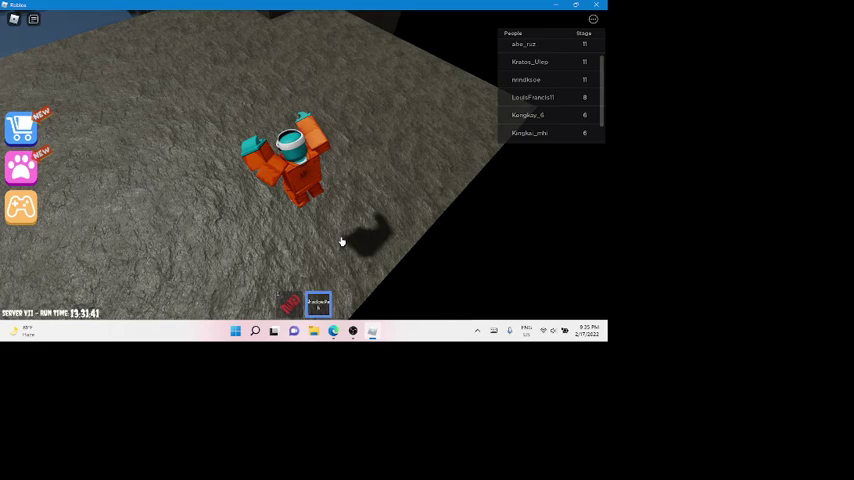
{"action": "key", "text": "space"}
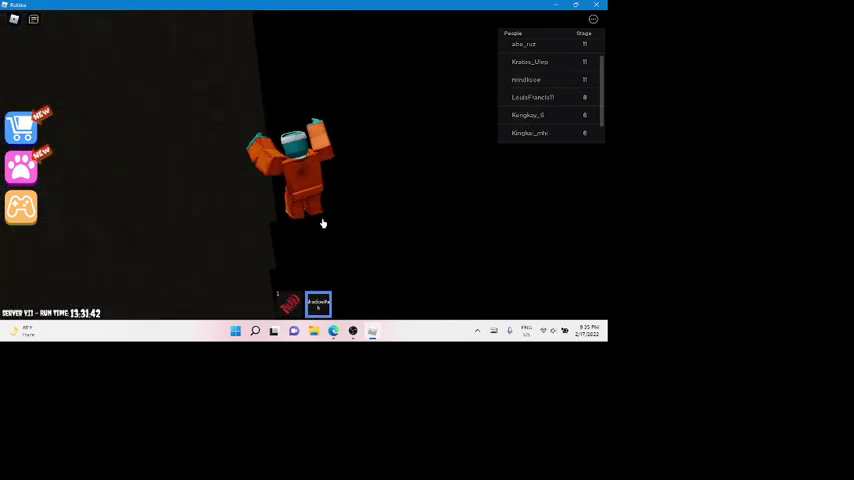
{"action": "key", "text": "w"}
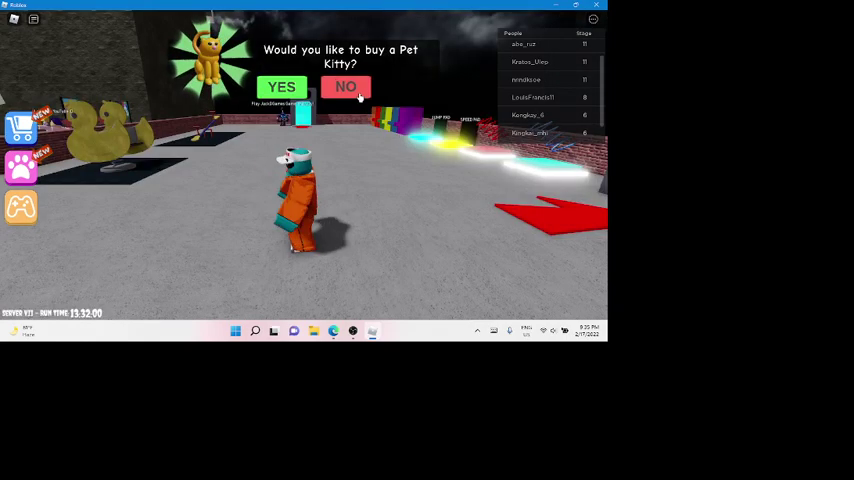
- Decline the Pet Kitty and step onto the red pad to collect the spring
{"action": "left_click", "coordinate": [358, 90]}
{"action": "key", "text": "w"}
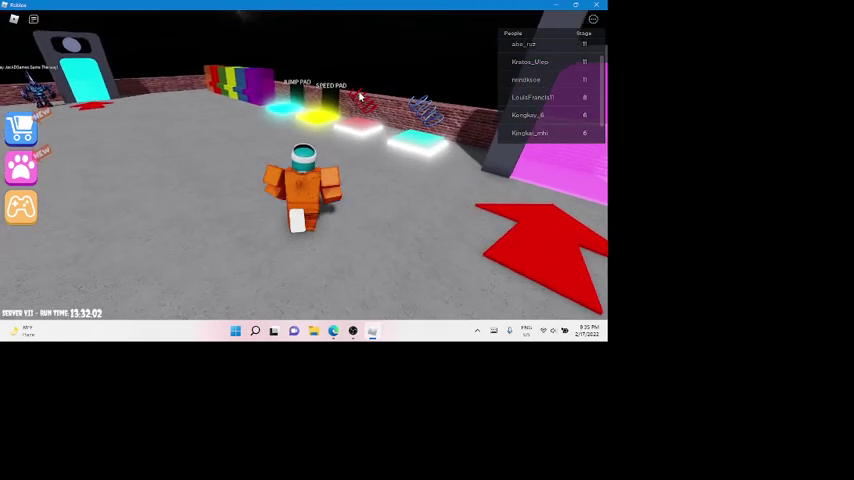
{"action": "key", "text": "a"}
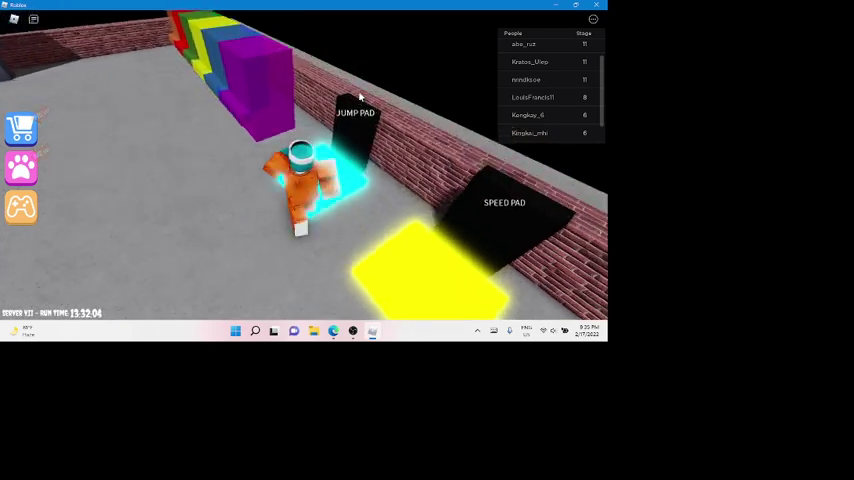
{"action": "key", "text": "s"}
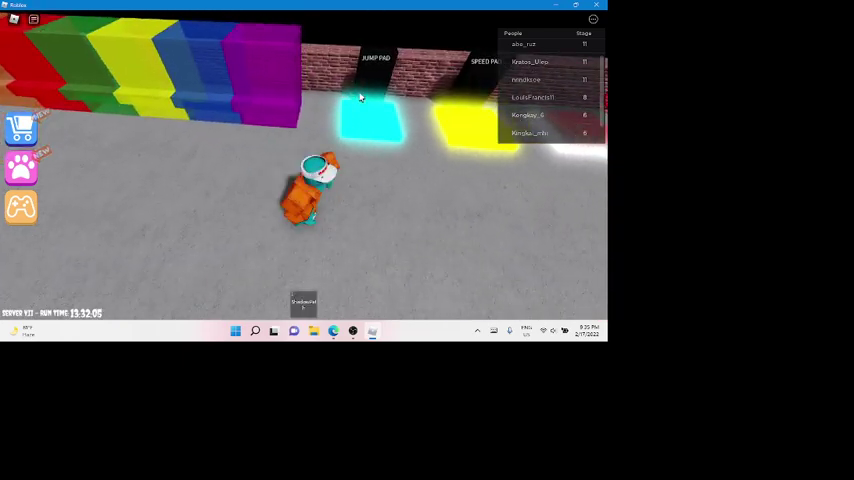
{"action": "key", "text": "d"}
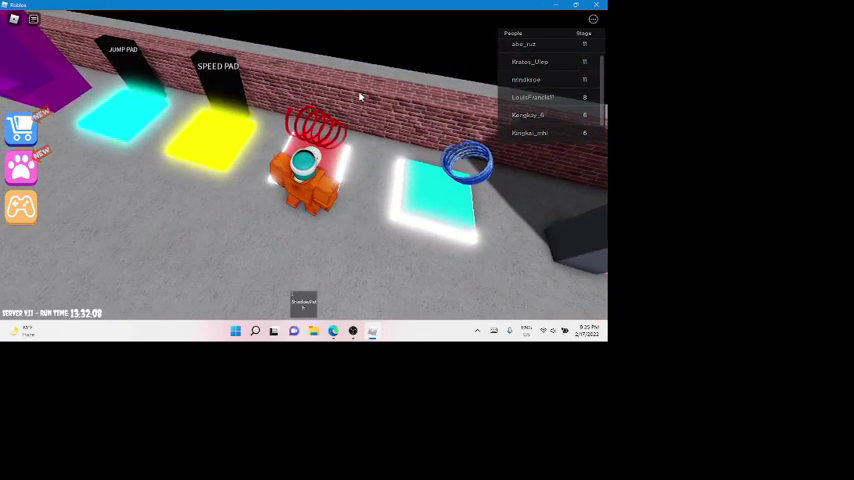
- Equip slot 2, ride the yellow beam up the dark tower, then switch to slot 1
{"action": "key", "text": "w"}
{"action": "key", "text": "2"}
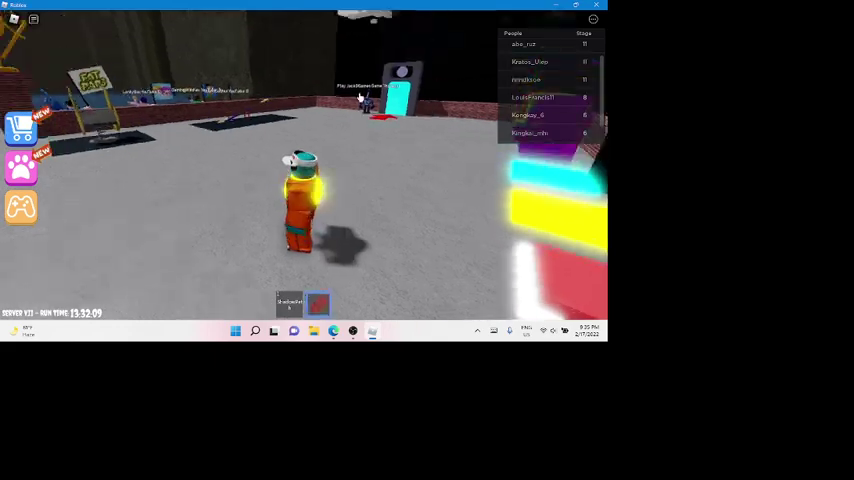
{"action": "key", "text": "w"}
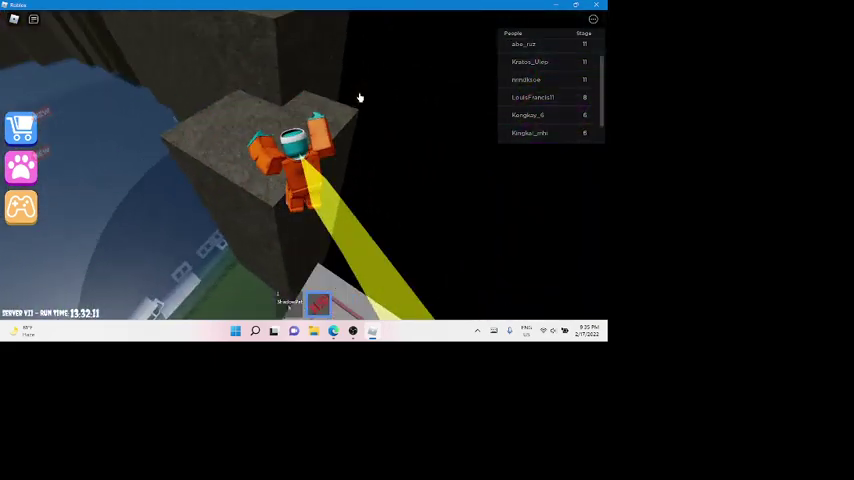
{"action": "key", "text": "space"}
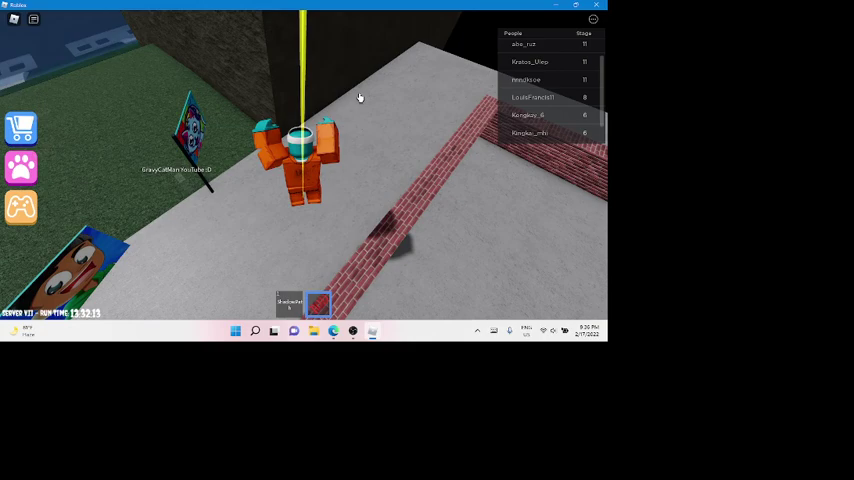
{"action": "key", "text": "w"}
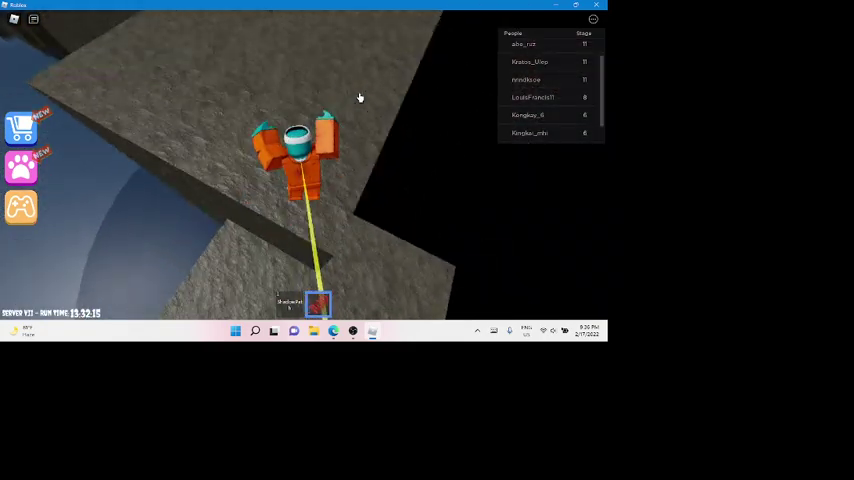
{"action": "key", "text": "w"}
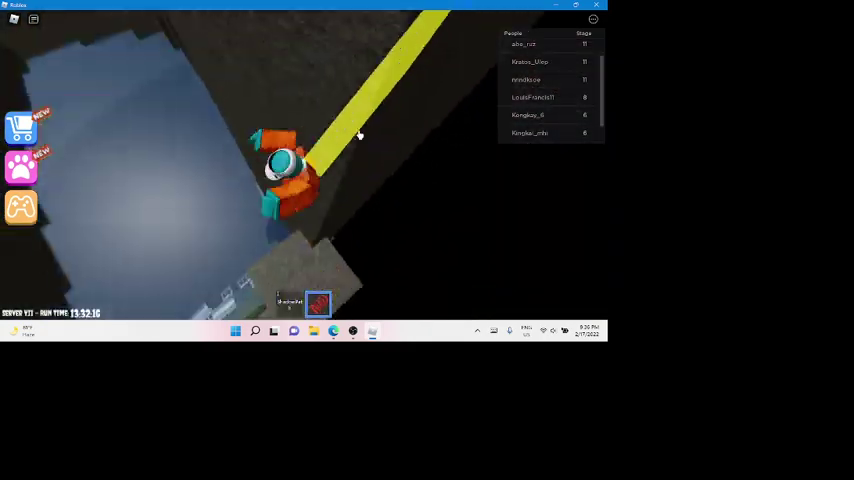
{"action": "key", "text": "1"}
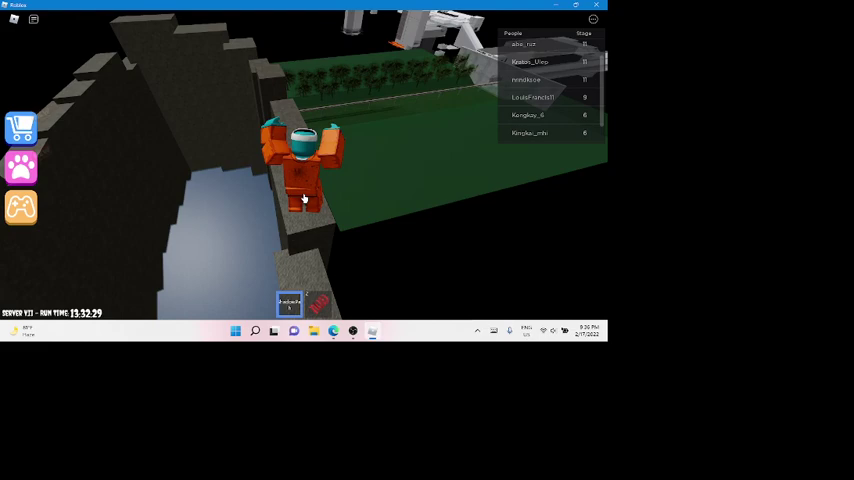
- Equip slot 2 and fire the beam upward from the ledge, falling back to the lobby
{"action": "key", "text": "2"}
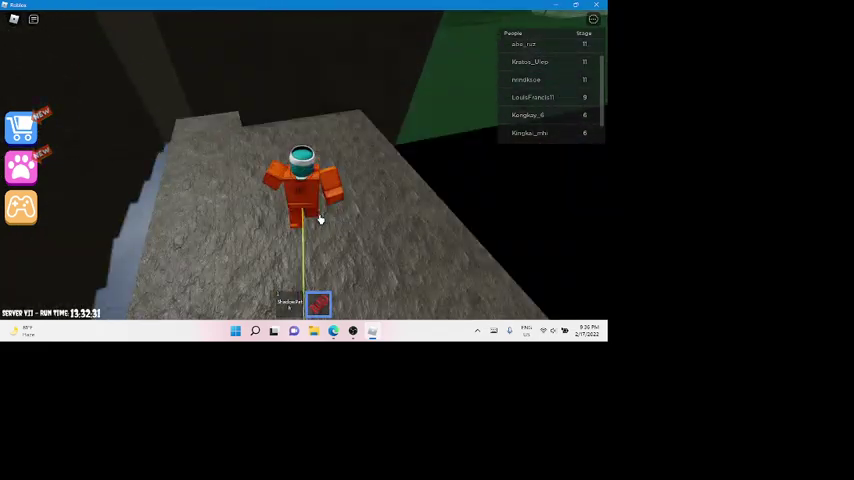
{"action": "left_click", "coordinate": [321, 217]}
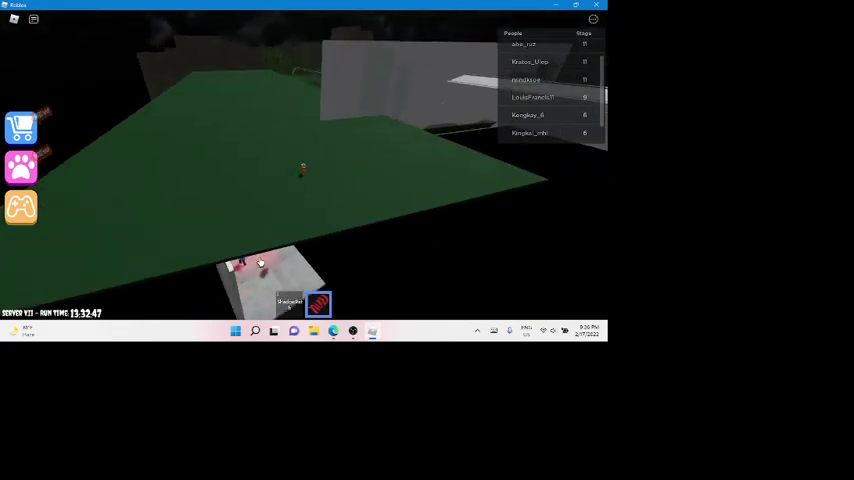
{"action": "left_click", "coordinate": [316, 308]}
{"action": "scroll", "coordinate": [301, 246], "scroll_direction": "up", "scroll_amount": 5}
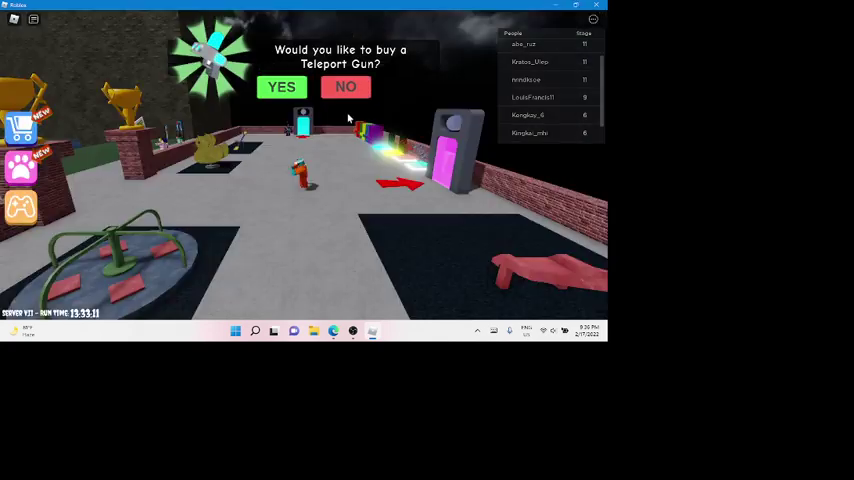
- Decline the Teleport Gun, turn toward the pads, and swing up the tower using slots 1 and 2
{"action": "left_click", "coordinate": [358, 89]}
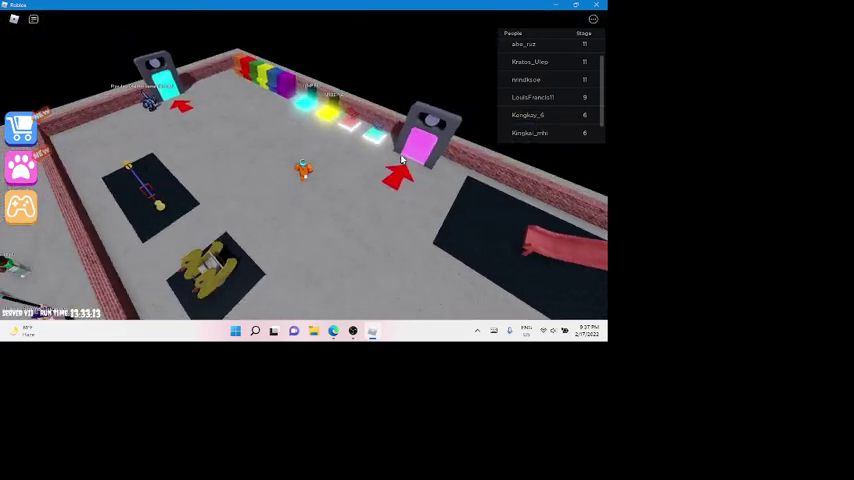
{"action": "key", "text": "Left"}
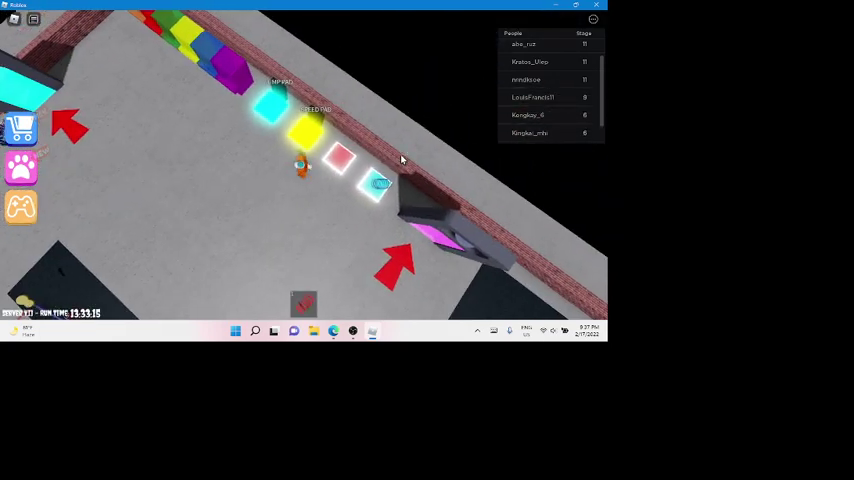
{"action": "key", "text": "Left"}
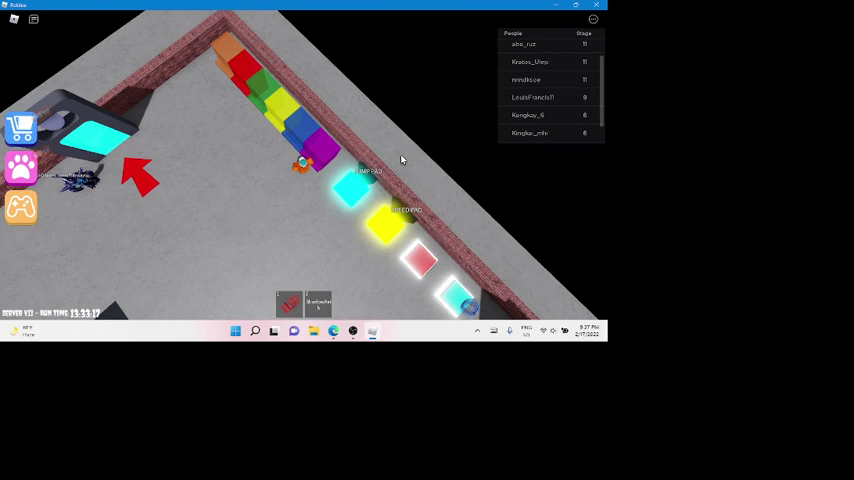
{"action": "scroll", "coordinate": [401, 160], "scroll_direction": "up", "scroll_amount": 3}
{"action": "key", "text": "1"}
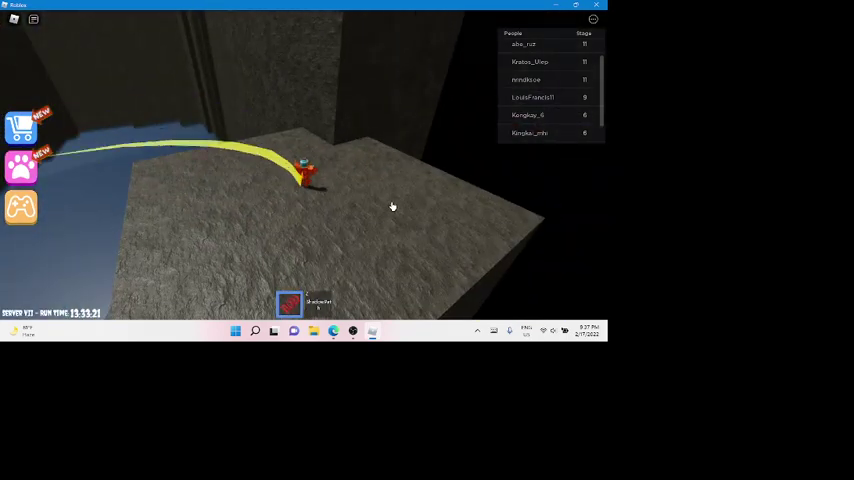
{"action": "key", "text": "2"}
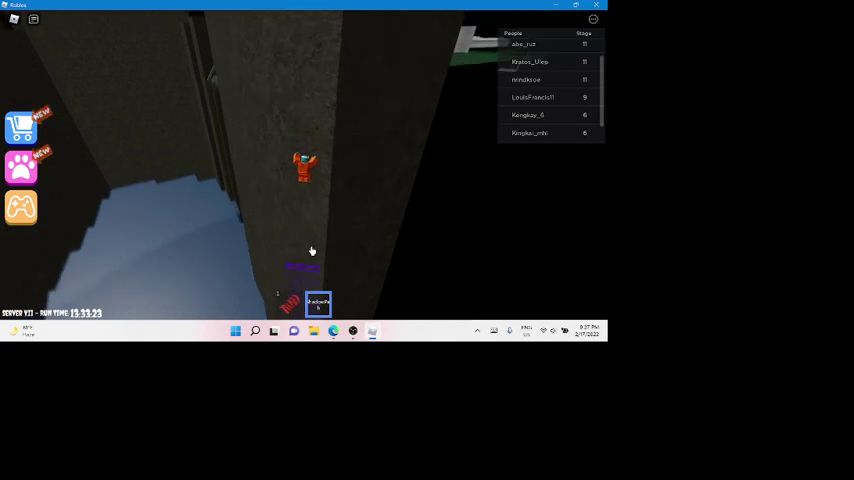
{"action": "left_click", "coordinate": [311, 251]}
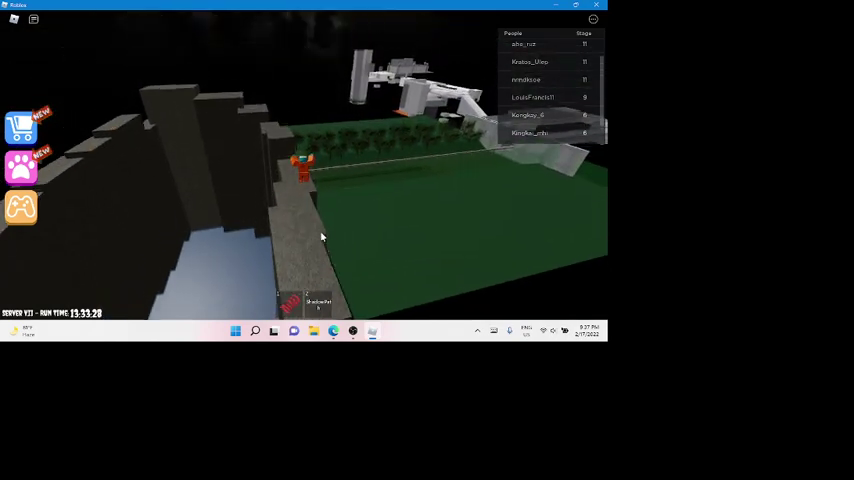
- Equip slot 1, enter Siren Cop's concrete room, and switch to OBS Studio
{"action": "key", "text": "1"}
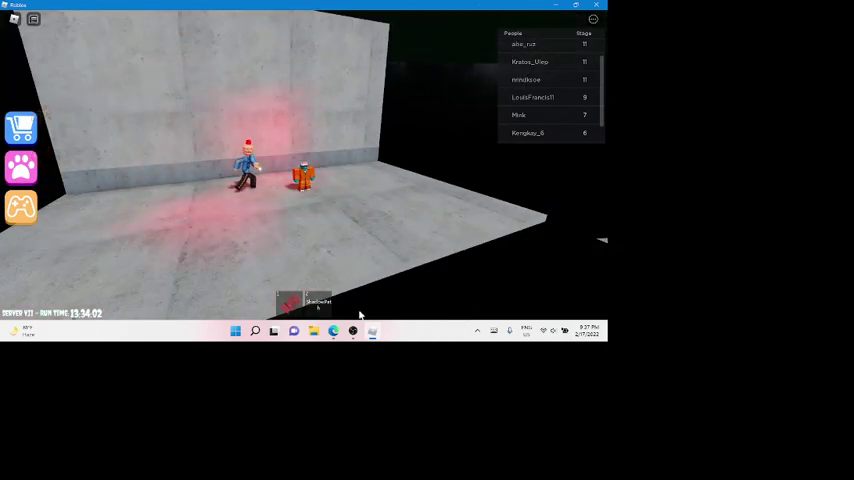
{"action": "key", "text": "alt+Tab"}
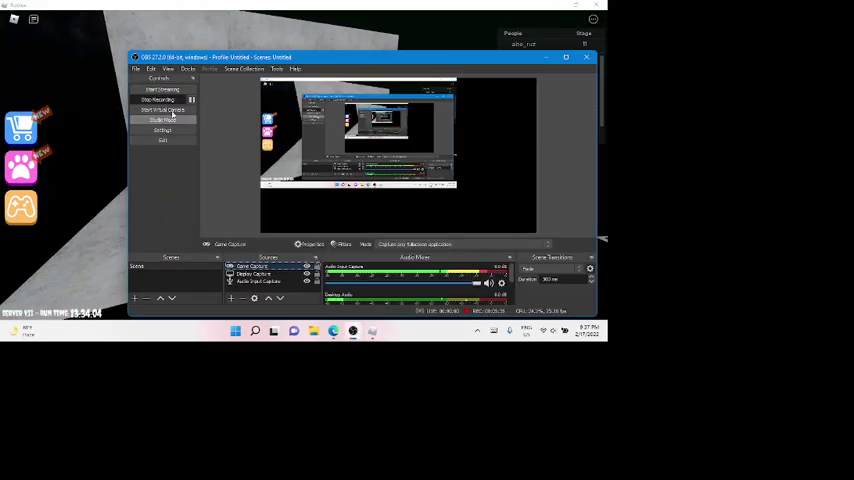